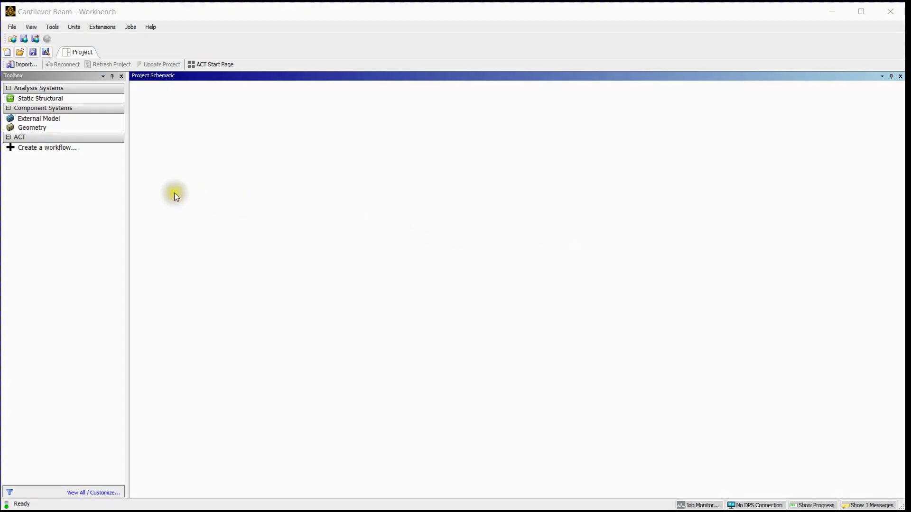
- Add a Geometry system and launch a new SpaceClaim geometry from cell A2
{"action": "double_click", "coordinate": [41, 127]}
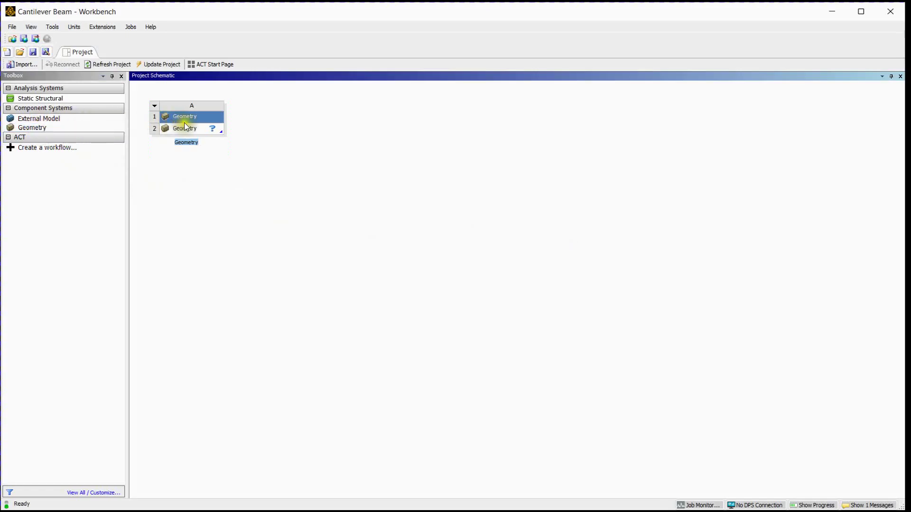
{"action": "right_click", "coordinate": [190, 126]}
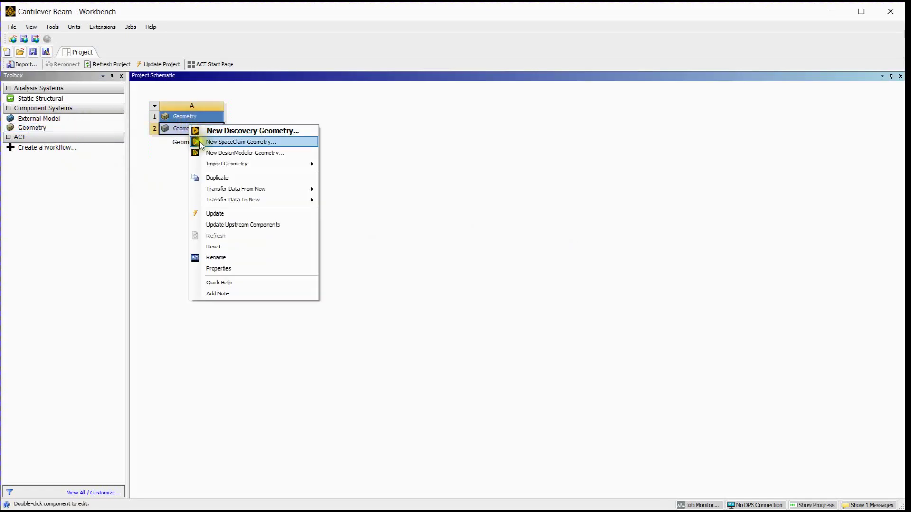
{"action": "left_click", "coordinate": [199, 141]}
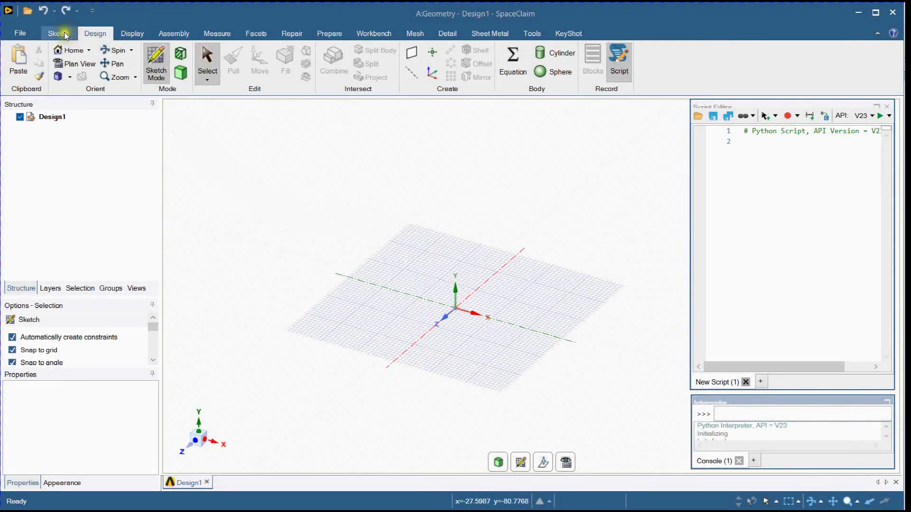
- Orient the view Z-up and start a new sketch on the vertical XZ plane
{"action": "left_click", "coordinate": [58, 33]}
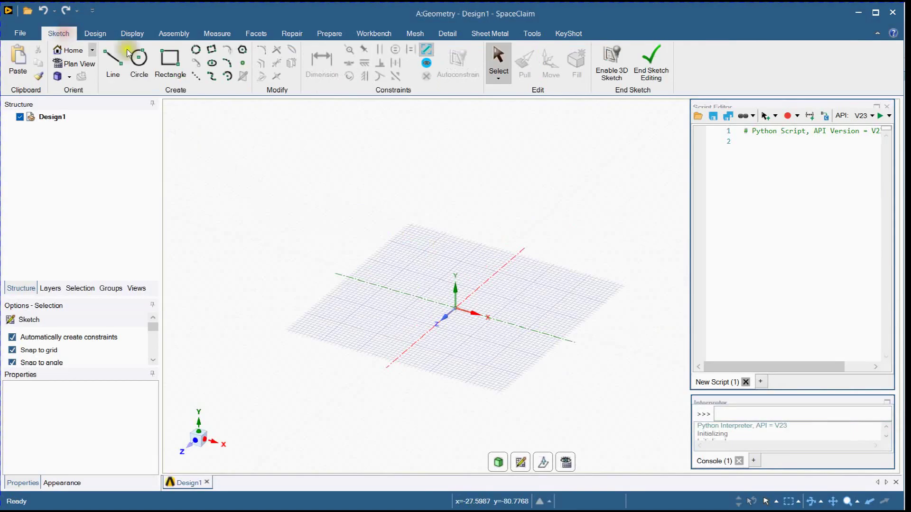
{"action": "left_click", "coordinate": [668, 75]}
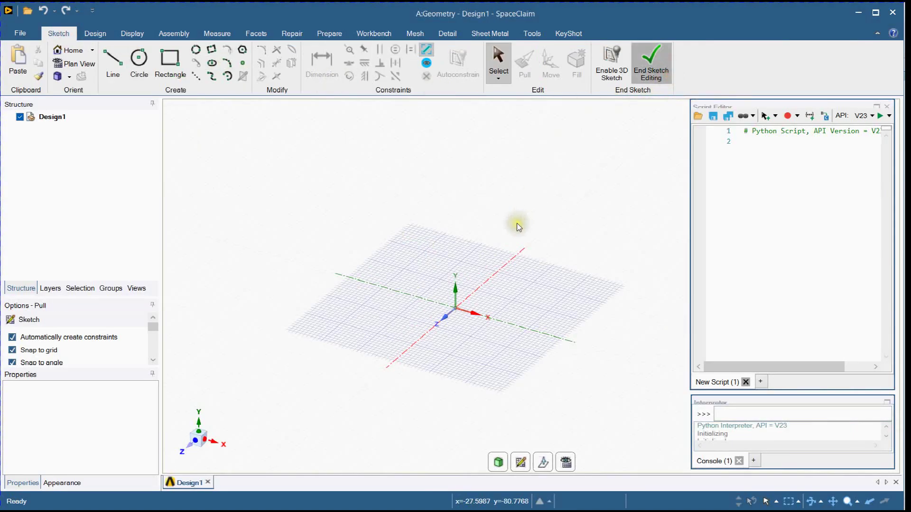
{"action": "middle_click_drag", "start_coordinate": [386, 264], "coordinate": [336, 241]}
{"action": "key", "text": "k"}
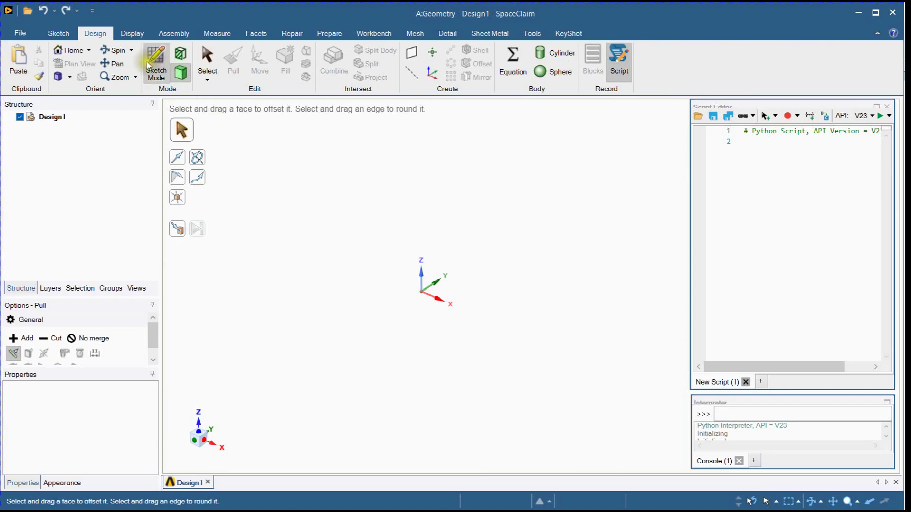
{"action": "left_click", "coordinate": [443, 298]}
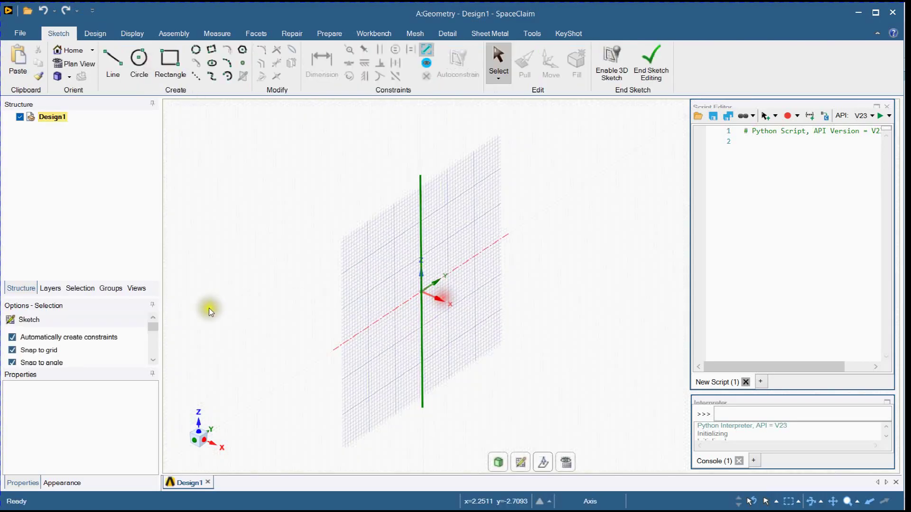
{"action": "middle_click_drag", "start_coordinate": [252, 271], "coordinate": [268, 291]}
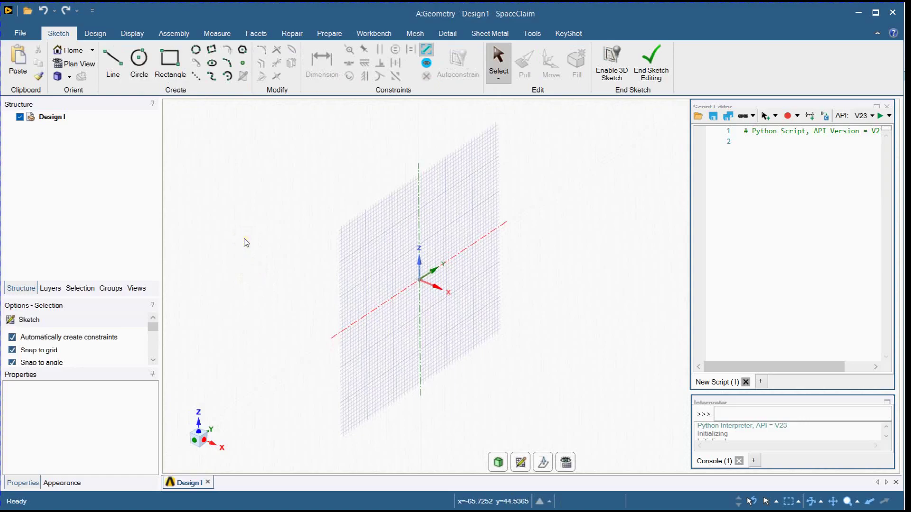
- Sketch a 50 mm square centred on the origin and end sketching to form a surface
{"action": "left_click", "coordinate": [168, 68]}
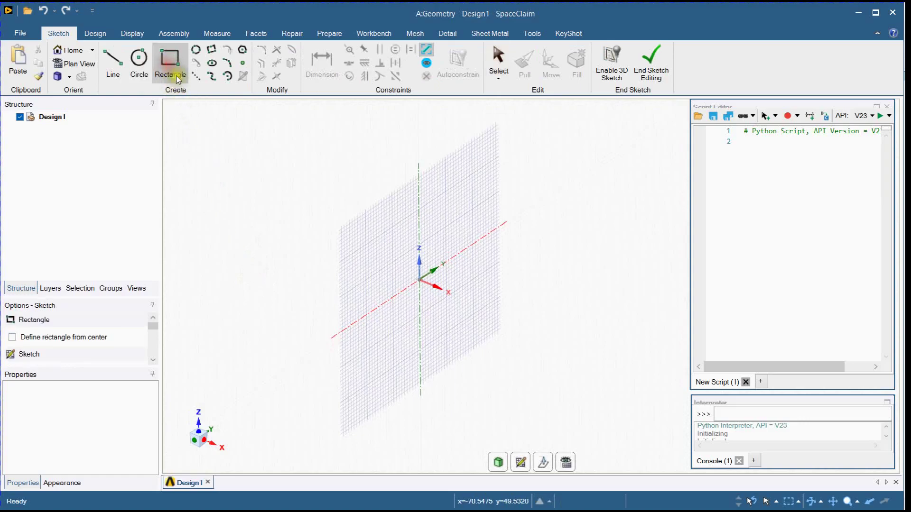
{"action": "left_click", "coordinate": [12, 338]}
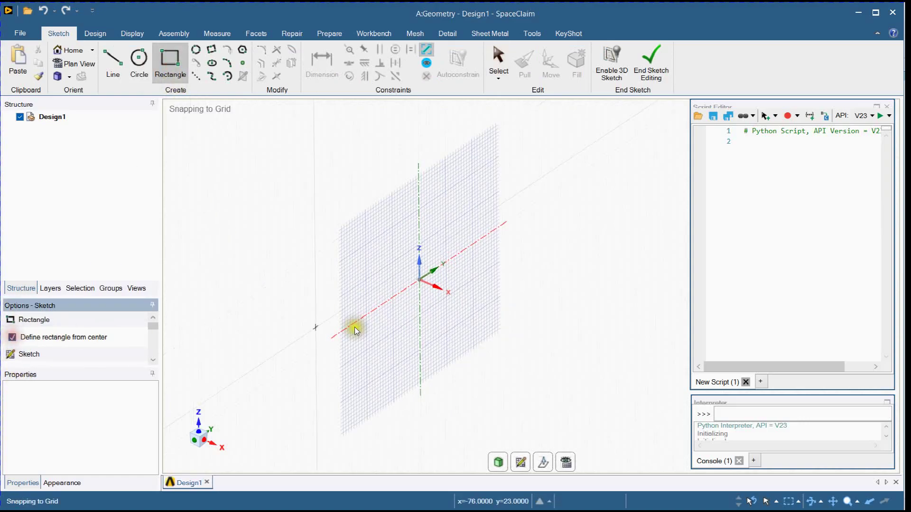
{"action": "left_click", "coordinate": [420, 280]}
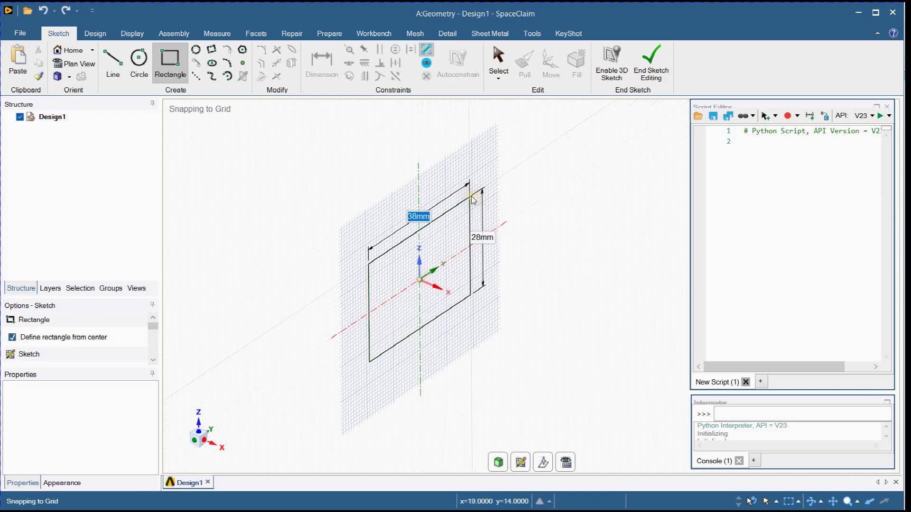
{"action": "key", "text": "Tab"}
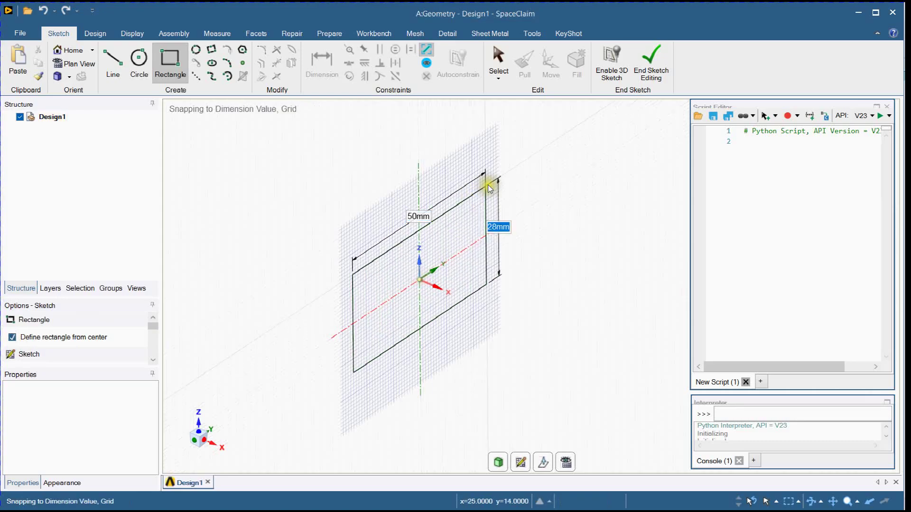
{"action": "left_click", "coordinate": [486, 148]}
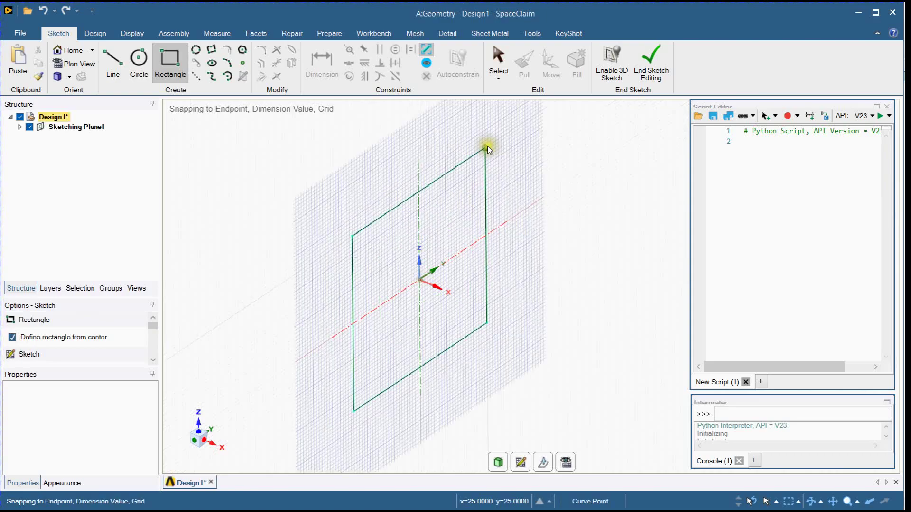
{"action": "left_click", "coordinate": [649, 73]}
- Pull the square surface out 500 mm into a solid beam
{"action": "left_click", "coordinate": [457, 243]}
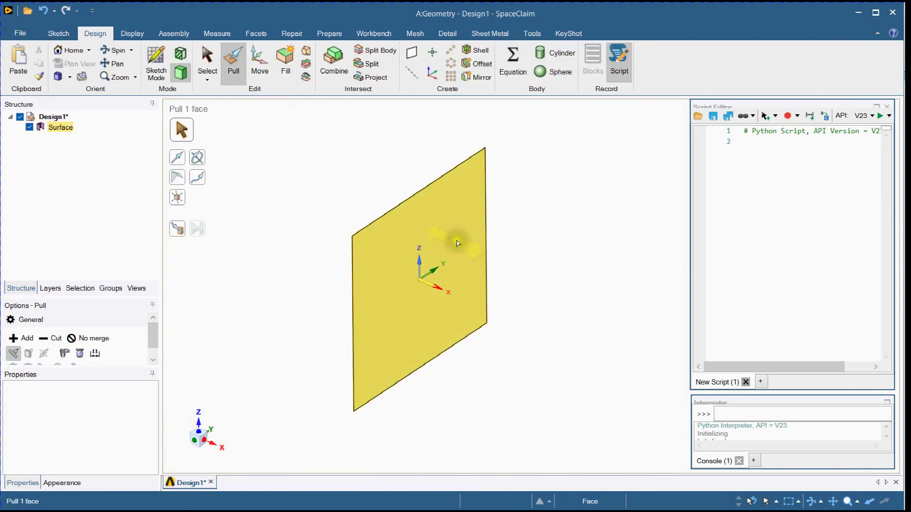
{"action": "type", "text": "500"}
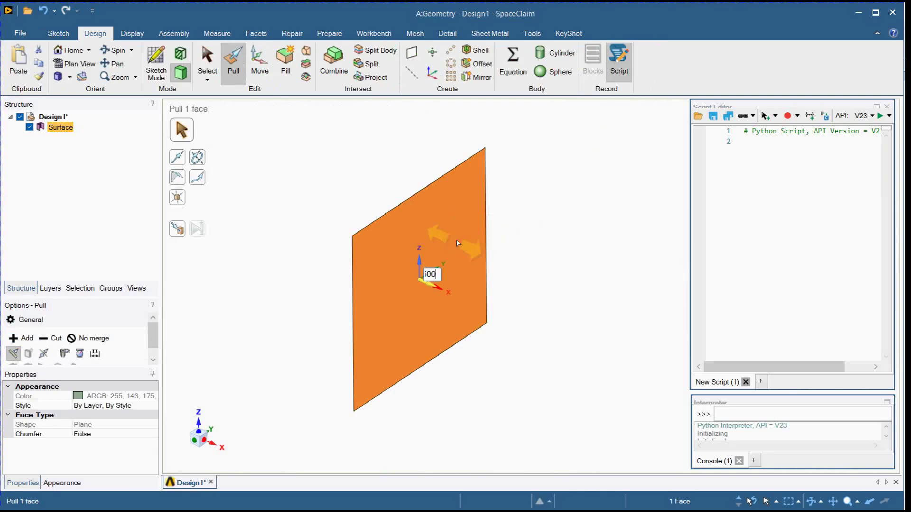
{"action": "middle_click_drag", "start_coordinate": [458, 243], "coordinate": [434, 271]}
{"action": "key", "text": "Escape"}
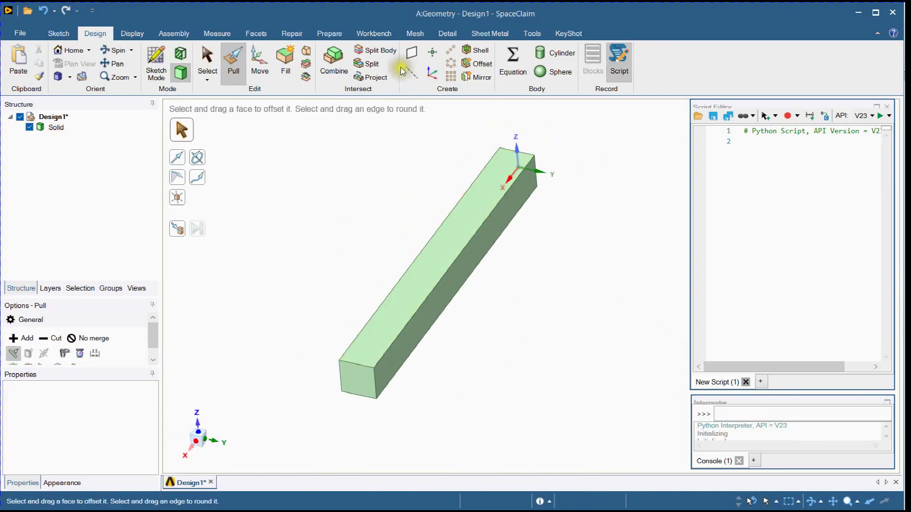
- Enable meshing and pick the beam body for a new mesh definition
{"action": "left_click", "coordinate": [415, 33]}
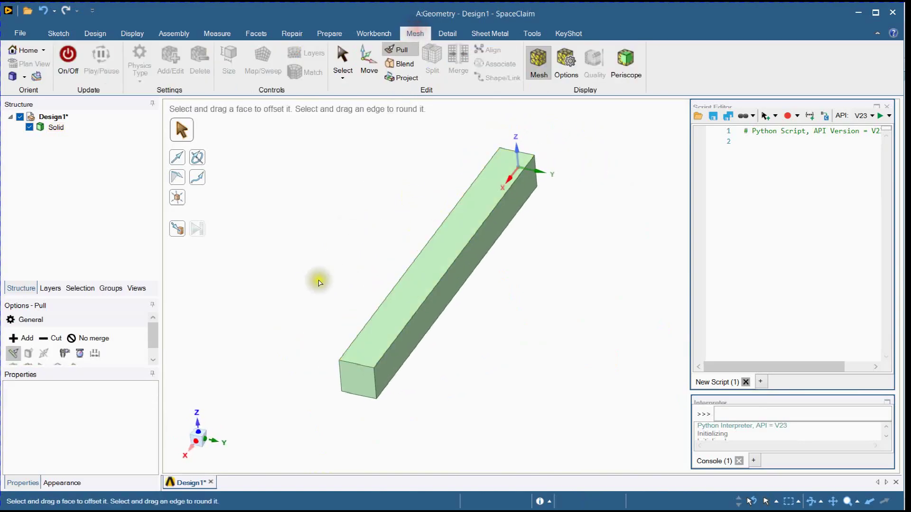
{"action": "left_click", "coordinate": [67, 60]}
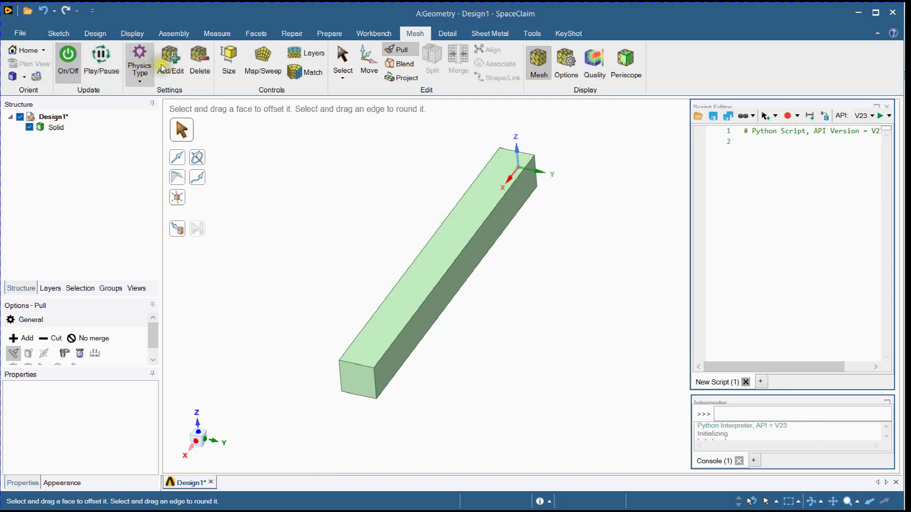
{"action": "left_click", "coordinate": [182, 66]}
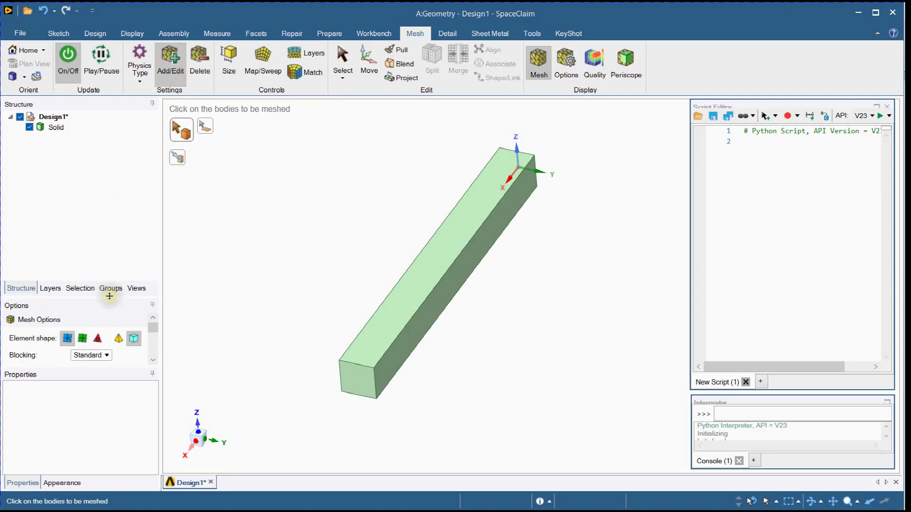
{"action": "left_click_drag", "start_coordinate": [110, 296], "coordinate": [110, 185]}
{"action": "left_click", "coordinate": [439, 264]}
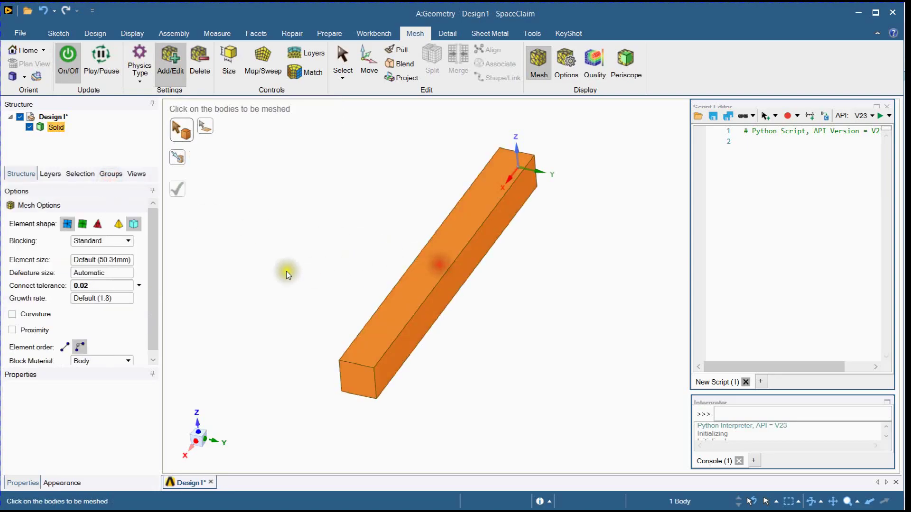
- Set 10 mm element size, generate the hex mesh, and expand Blocking to its Mapped Block
{"action": "left_click", "coordinate": [107, 259]}
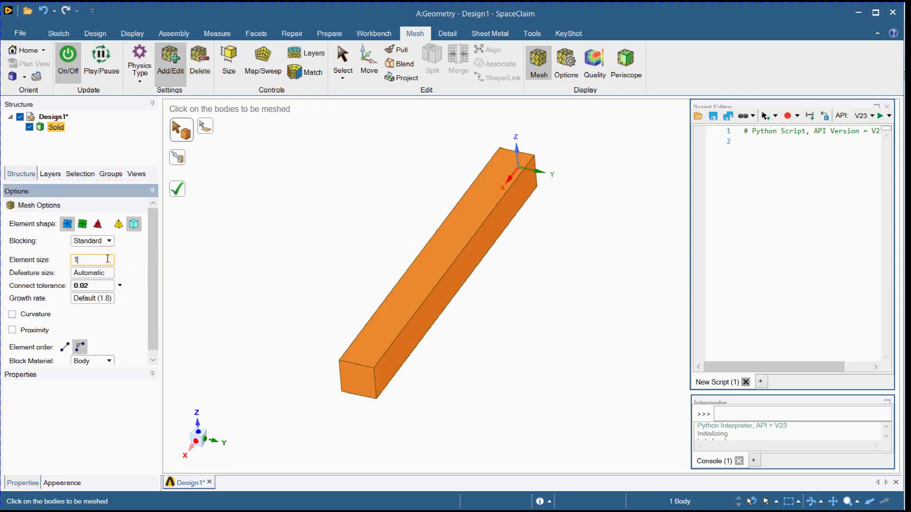
{"action": "type", "text": "10"}
{"action": "key", "text": "Return"}
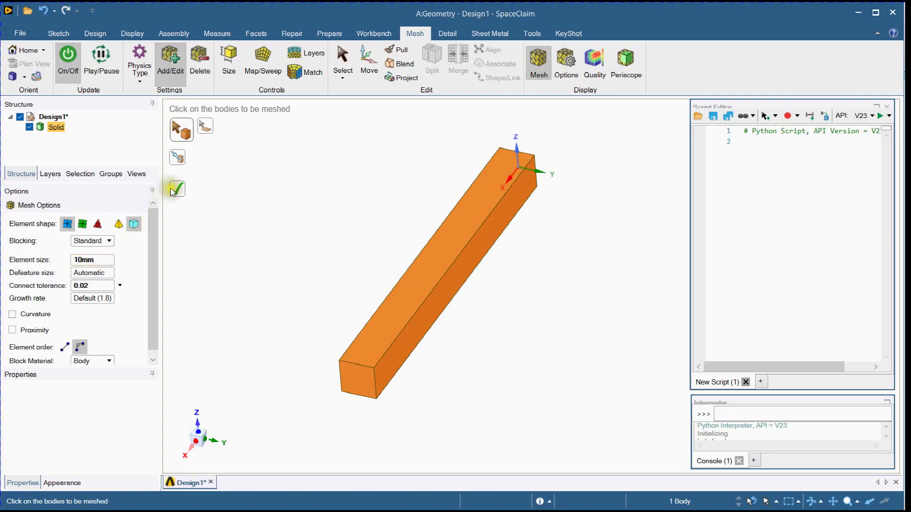
{"action": "left_click", "coordinate": [186, 189]}
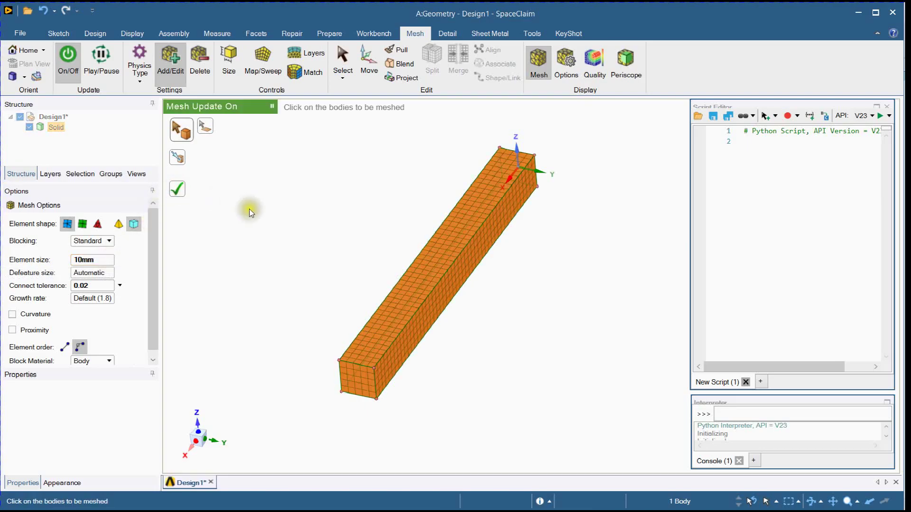
{"action": "left_click", "coordinate": [60, 137]}
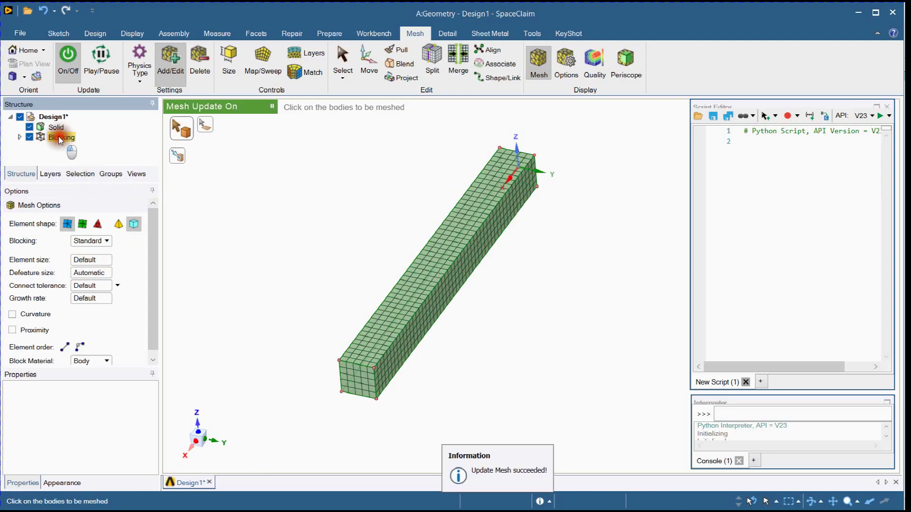
{"action": "left_click", "coordinate": [20, 138]}
{"action": "left_click", "coordinate": [29, 147]}
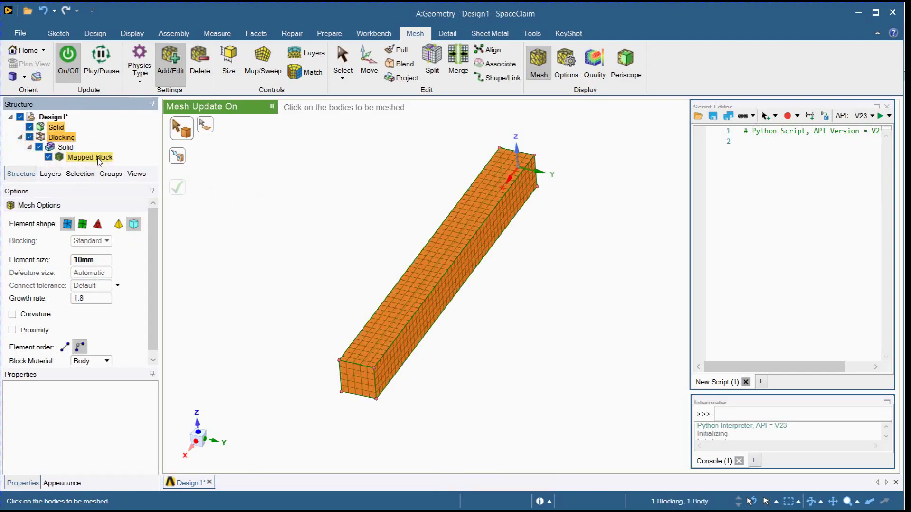
- Save the Blocking mesh as an Ansys .inp file named 'Cantilever Beam Mesh'
{"action": "right_click", "coordinate": [58, 137]}
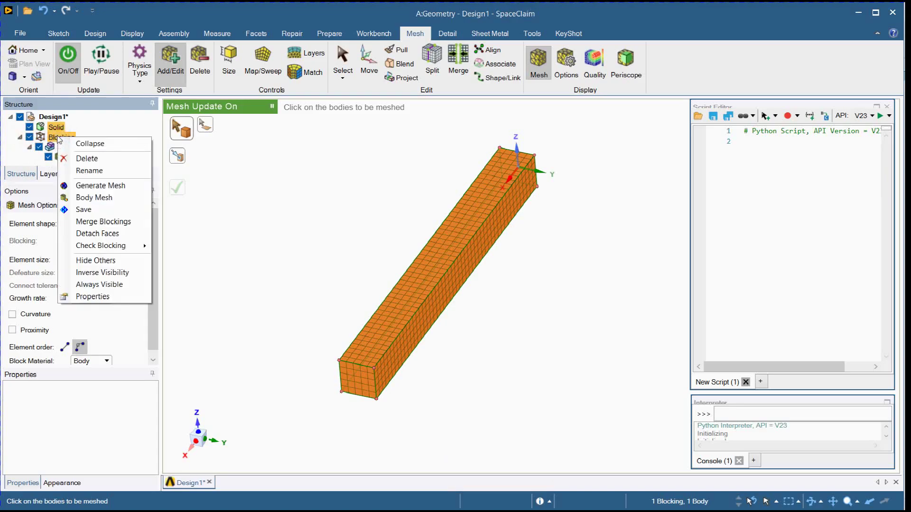
{"action": "left_click", "coordinate": [92, 212]}
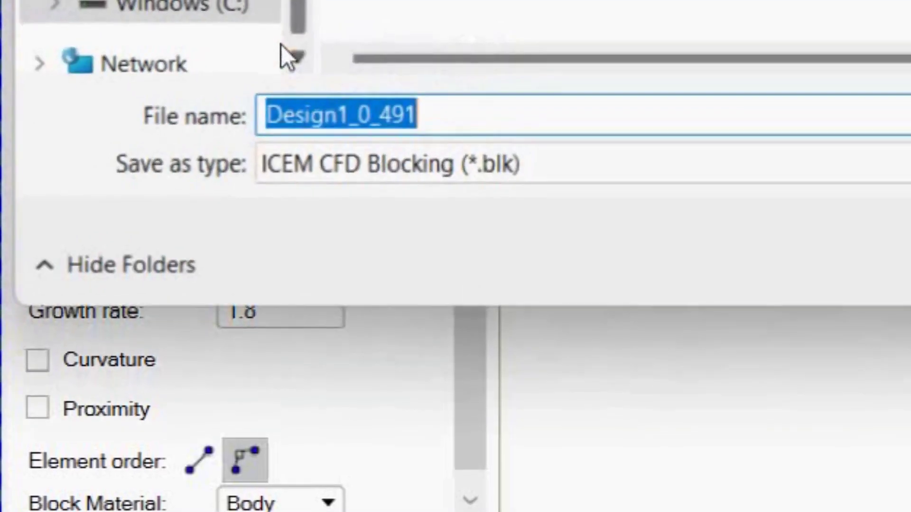
{"action": "left_click", "coordinate": [409, 190]}
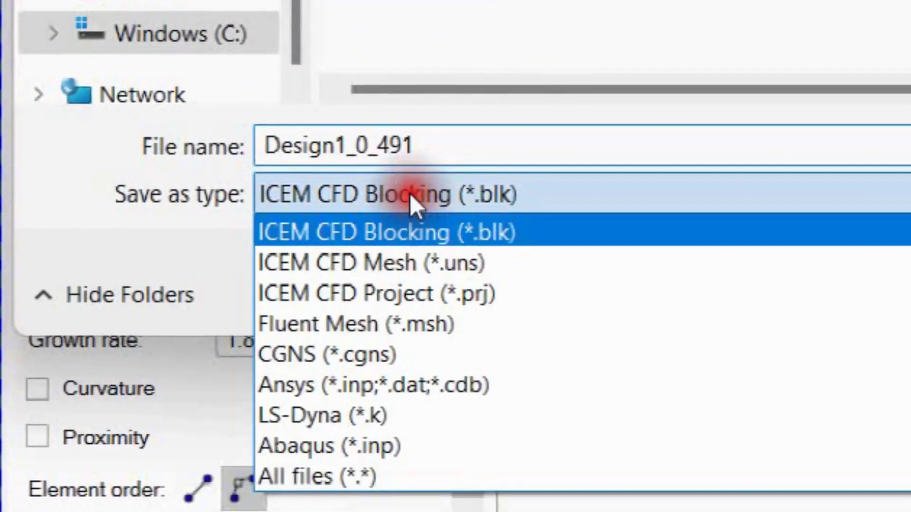
{"action": "left_click", "coordinate": [440, 406]}
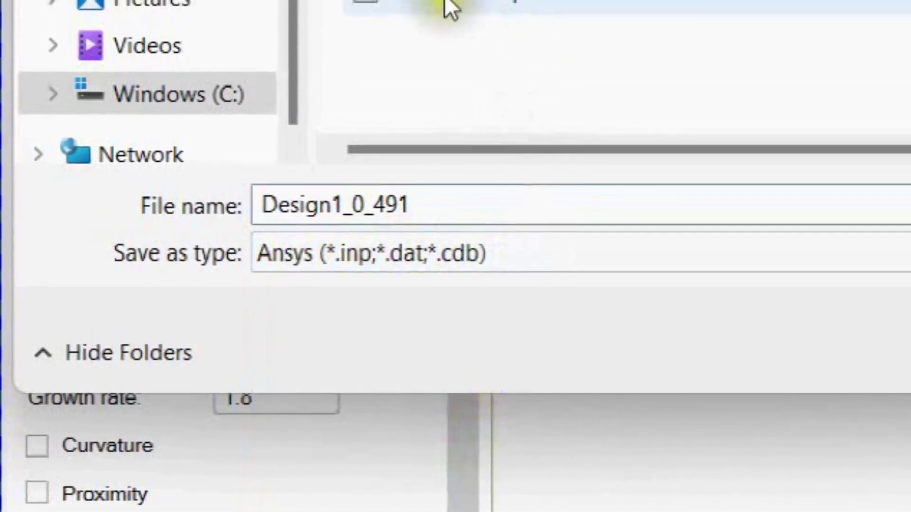
{"action": "left_click", "coordinate": [461, 197]}
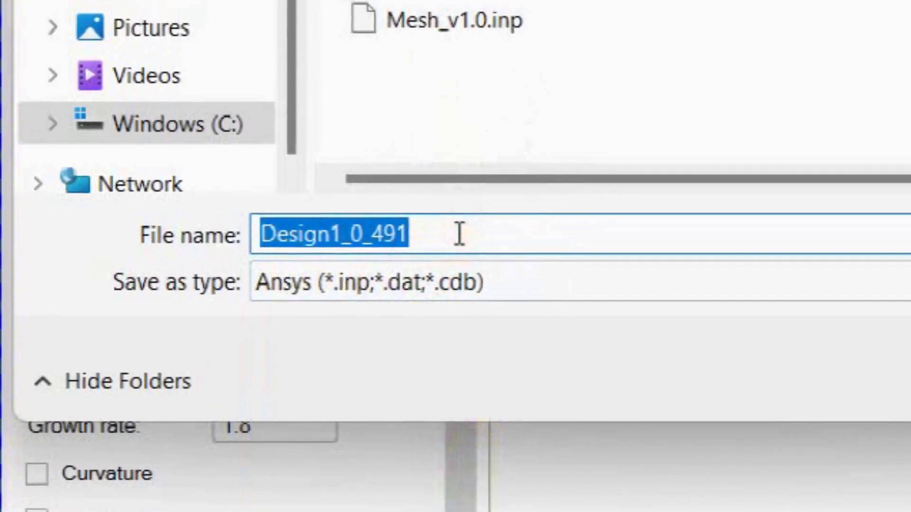
{"action": "type", "text": "Cn"}
{"action": "key", "text": "BackSpace"}
{"action": "type", "text": "antilever "}
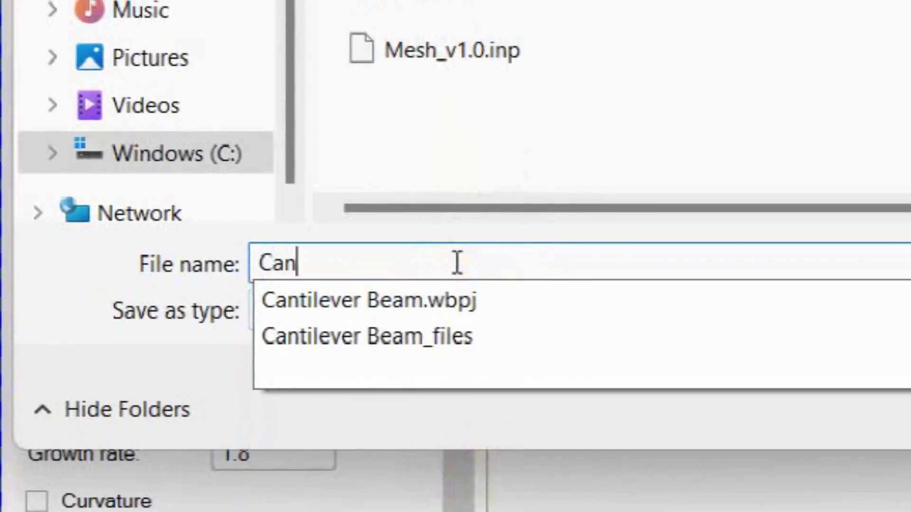
{"action": "type", "text": "Beam M"}
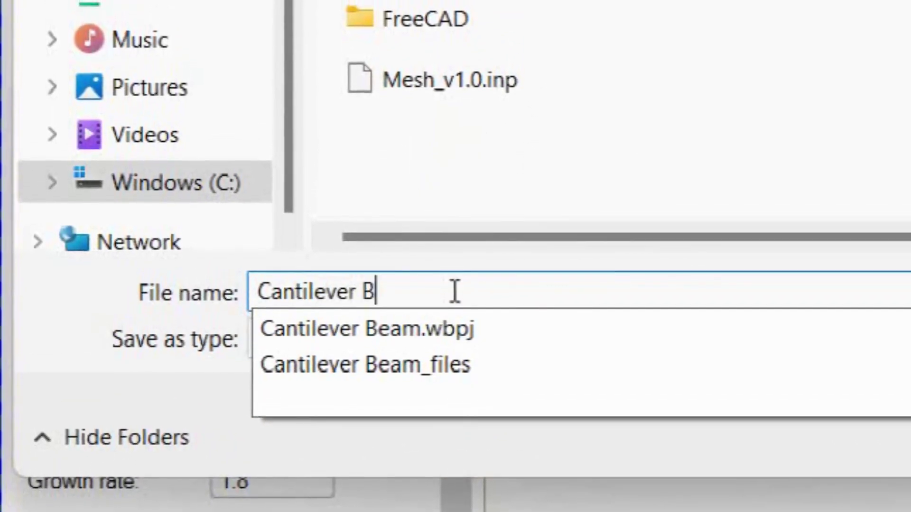
{"action": "type", "text": "esh"}
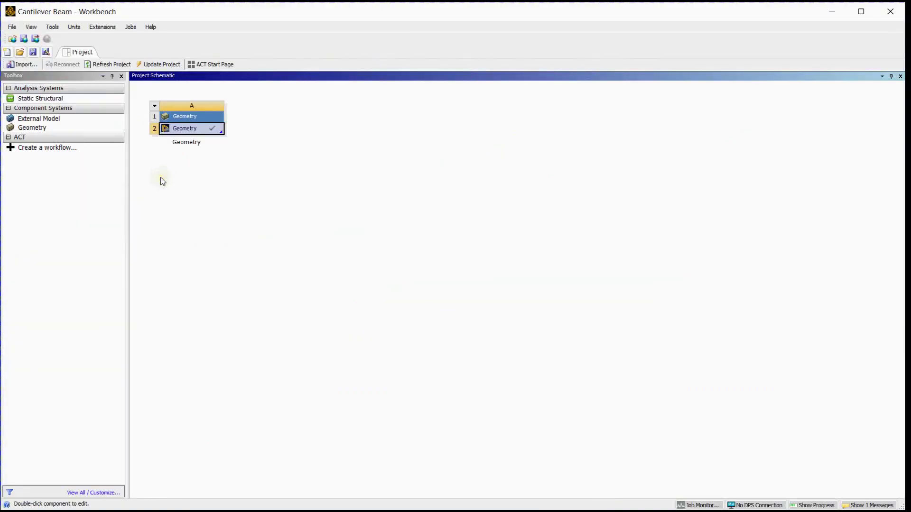
- Add an External Model system and browse to Cantilever Beam Mesh.inp as its data source
{"action": "double_click", "coordinate": [76, 118]}
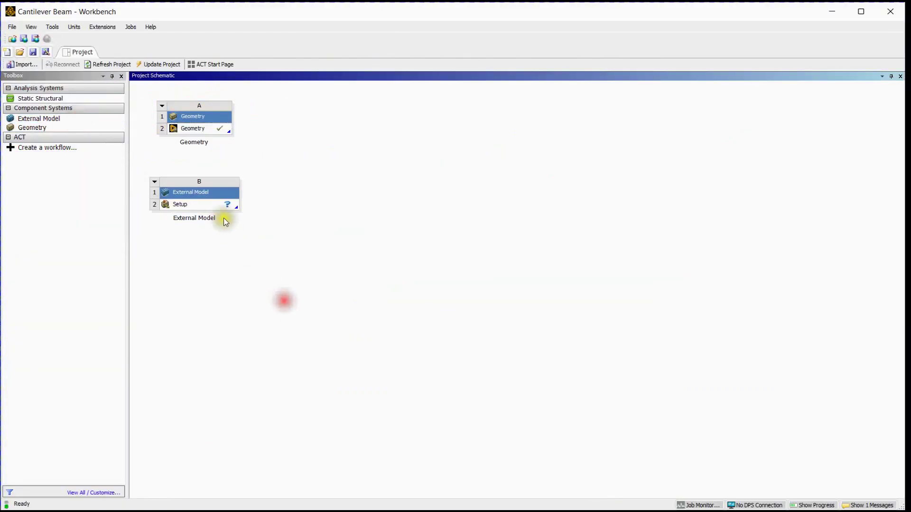
{"action": "left_click", "coordinate": [214, 206]}
{"action": "double_click", "coordinate": [212, 205]}
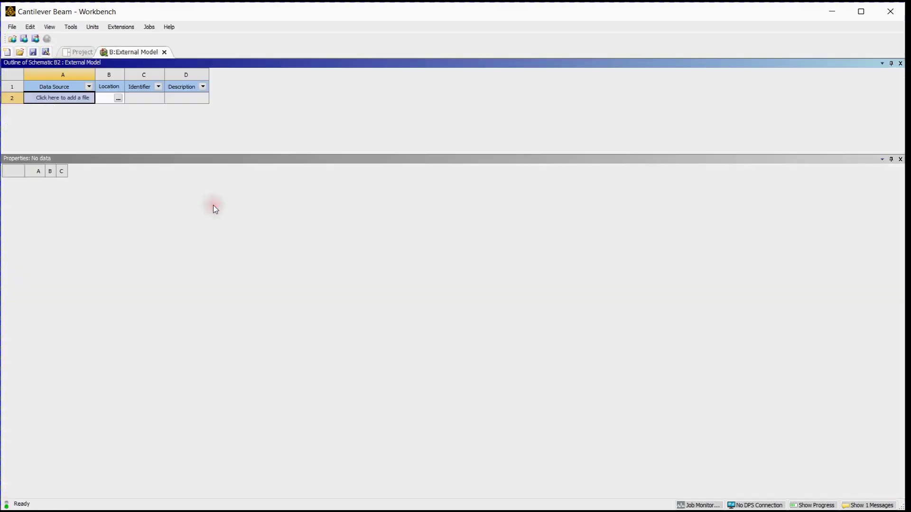
{"action": "left_click", "coordinate": [115, 96]}
{"action": "left_click", "coordinate": [118, 98]}
{"action": "left_click", "coordinate": [126, 108]}
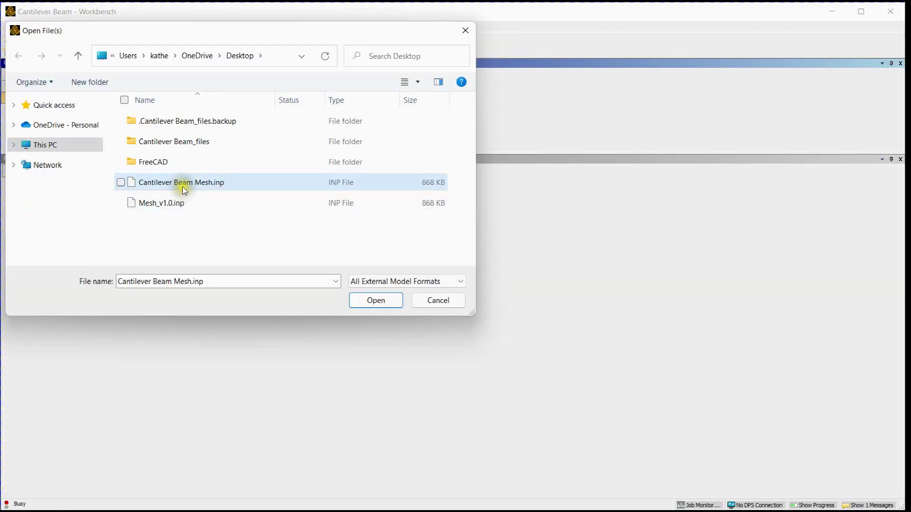
{"action": "left_click", "coordinate": [182, 185]}
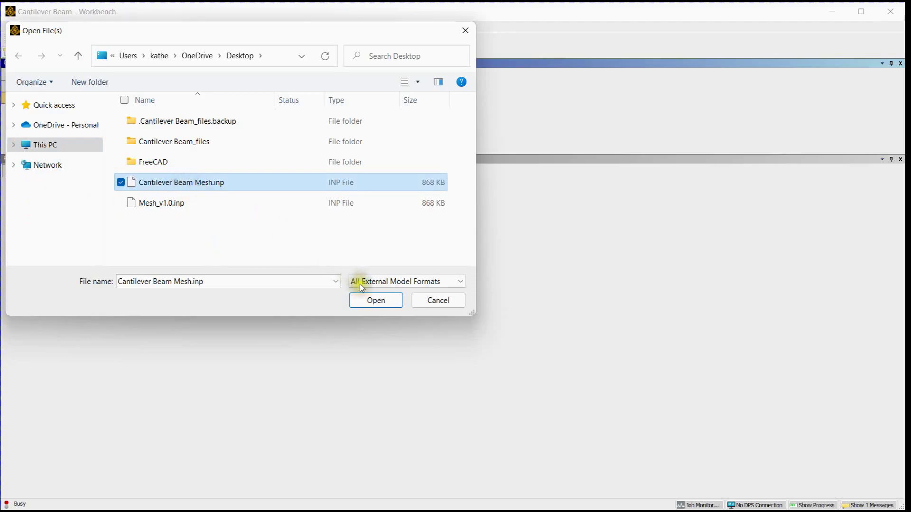
- Load Cantilever Beam Mesh.inp with Metric (tonne,mm,s,°C,mA,N,mV) units and return to the Project
{"action": "left_click", "coordinate": [371, 303]}
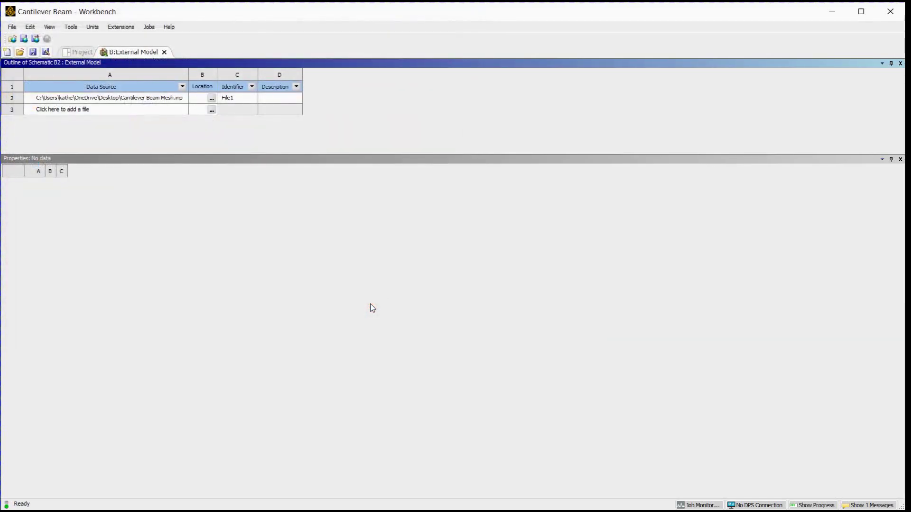
{"action": "left_click", "coordinate": [110, 97]}
{"action": "left_click", "coordinate": [219, 222]}
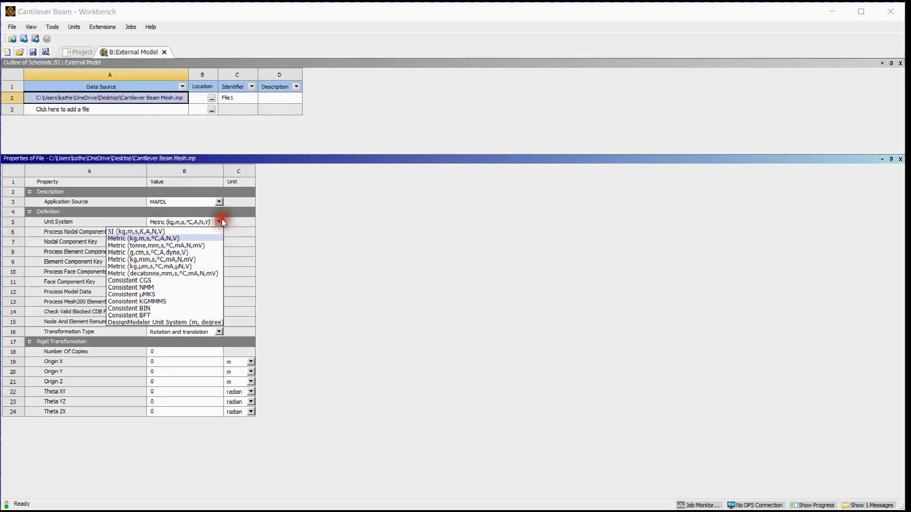
{"action": "left_click", "coordinate": [205, 245]}
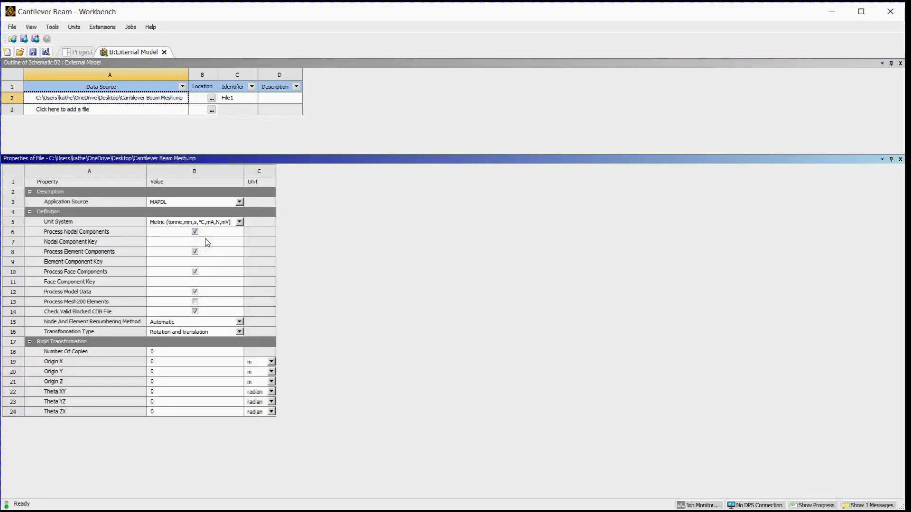
{"action": "left_click", "coordinate": [125, 104]}
{"action": "left_click", "coordinate": [76, 52]}
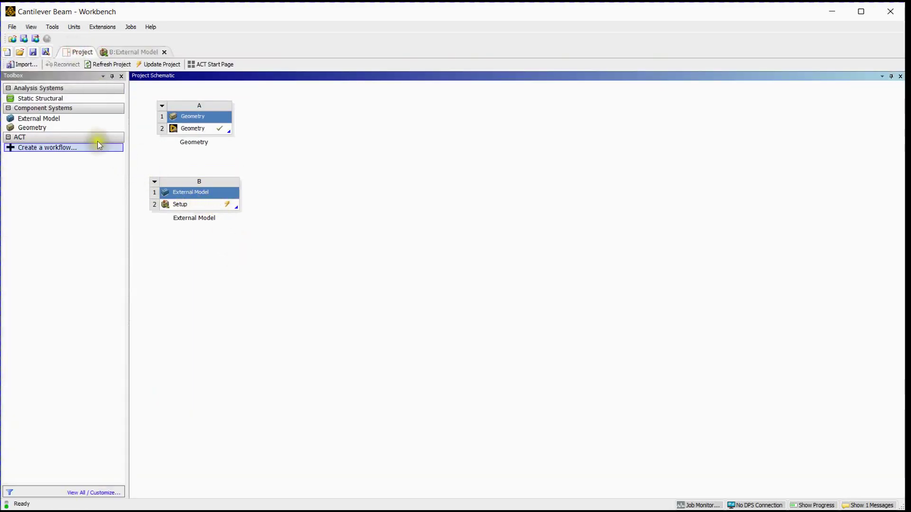
- Add Static Structural linked to the External Model Setup, update the Setup and refresh the Model
{"action": "left_click_drag", "start_coordinate": [47, 99], "coordinate": [315, 201]}
{"action": "left_click_drag", "start_coordinate": [228, 203], "coordinate": [303, 231]}
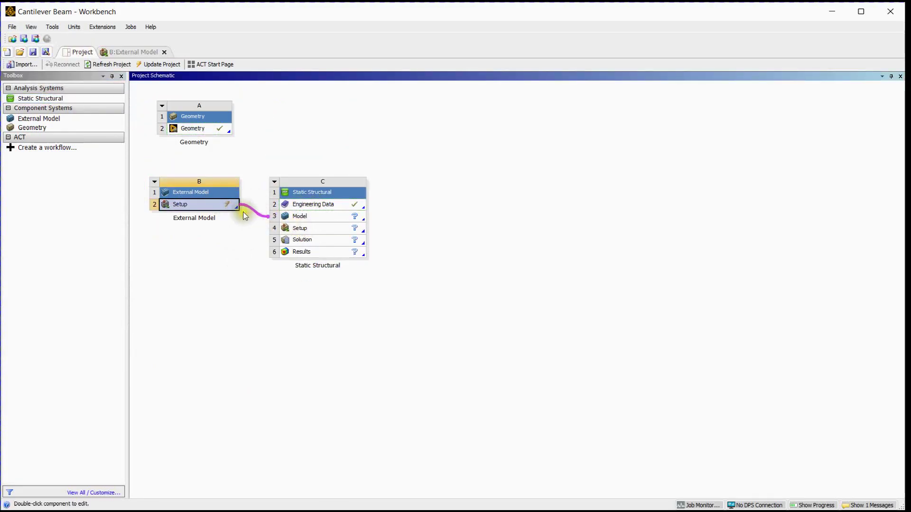
{"action": "right_click", "coordinate": [220, 203]}
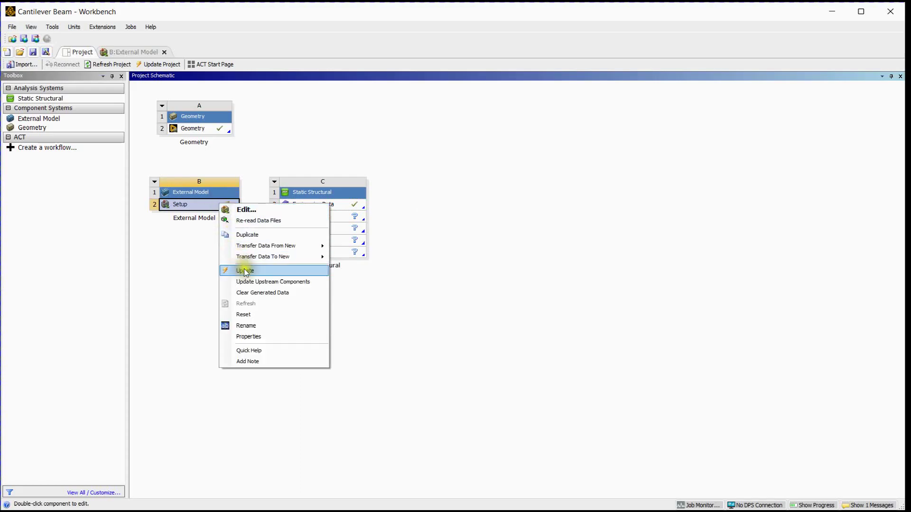
{"action": "left_click", "coordinate": [244, 270]}
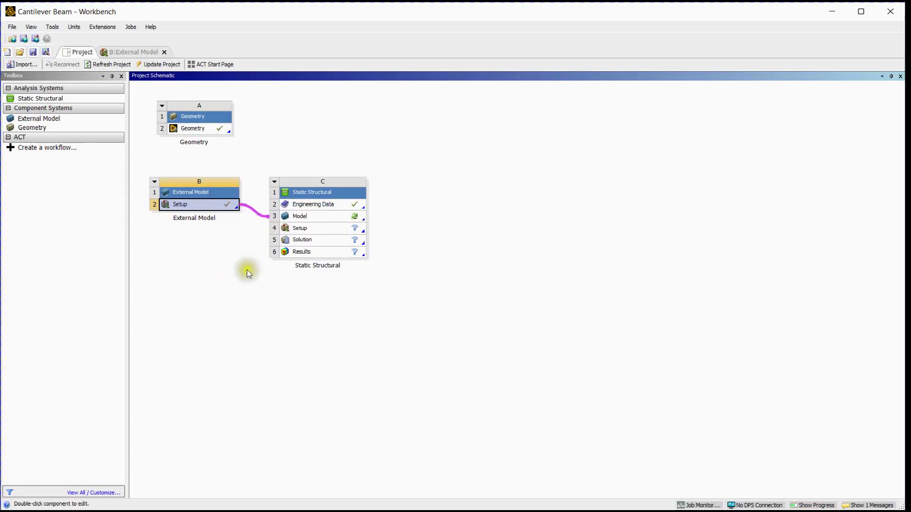
{"action": "right_click", "coordinate": [308, 216]}
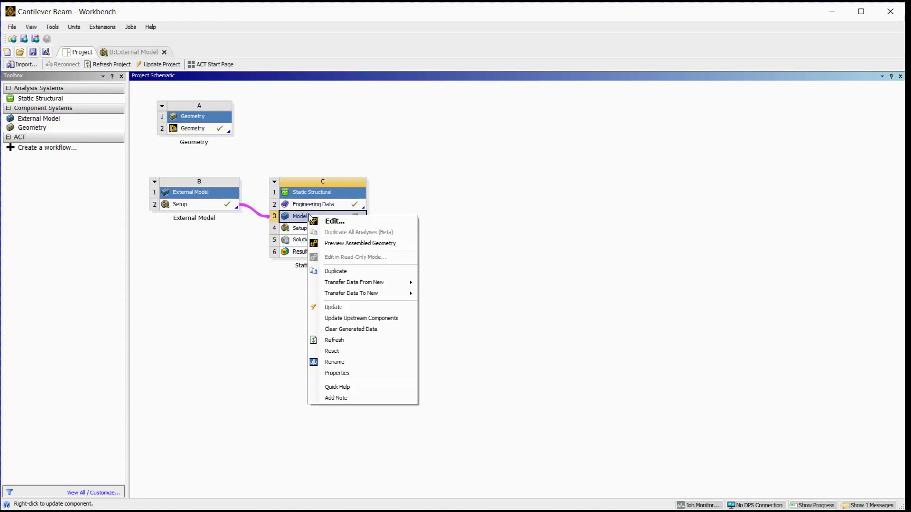
{"action": "left_click", "coordinate": [340, 341]}
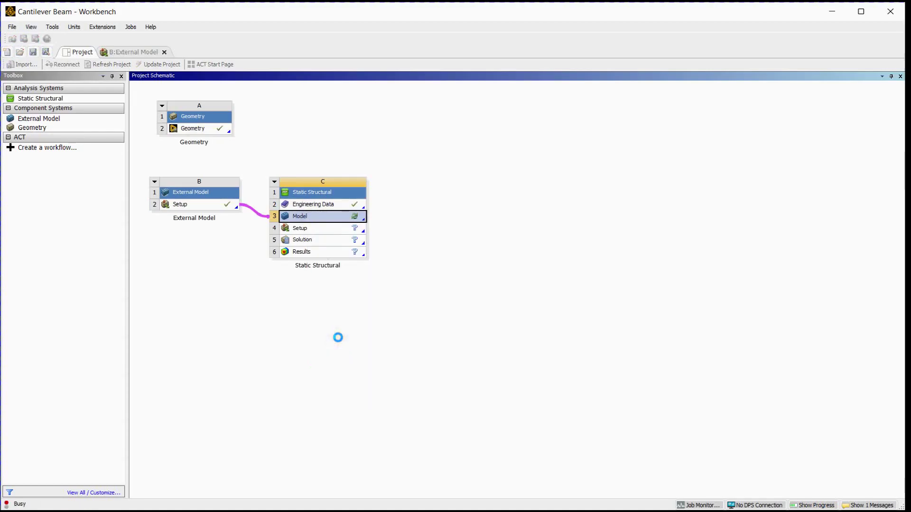
- Open the structural Model in Mechanical and review the Import Summary of 6696 nodes, 1250 elements
{"action": "double_click", "coordinate": [330, 229]}
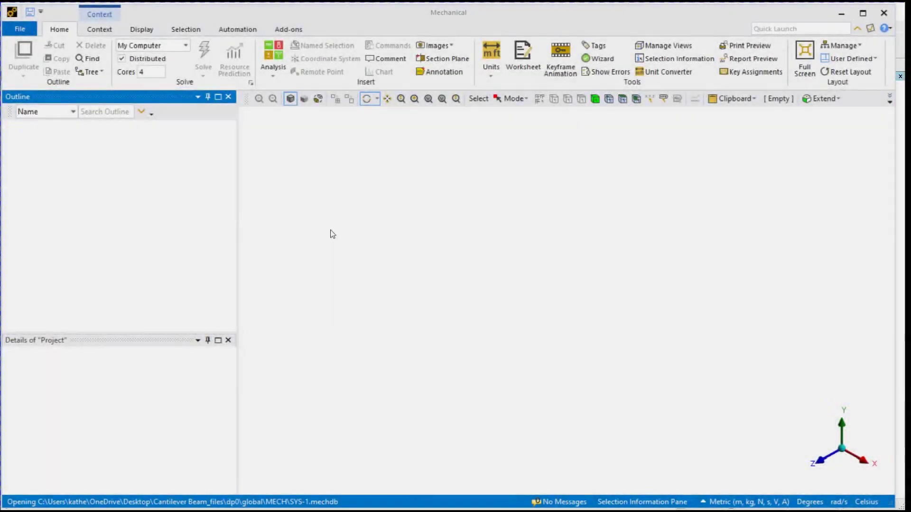
{"action": "left_click_drag", "start_coordinate": [557, 257], "coordinate": [470, 312]}
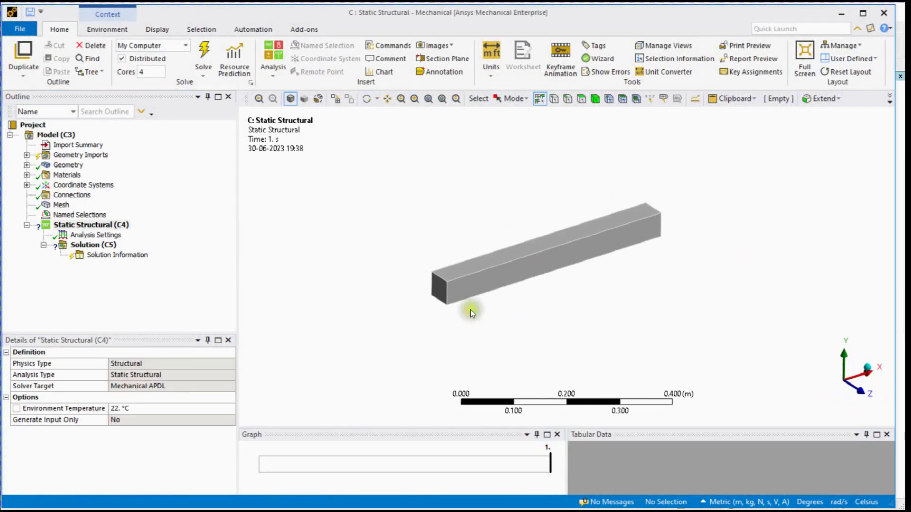
{"action": "scroll", "coordinate": [470, 312], "scroll_direction": "up", "scroll_amount": 2}
{"action": "left_click", "coordinate": [54, 147]}
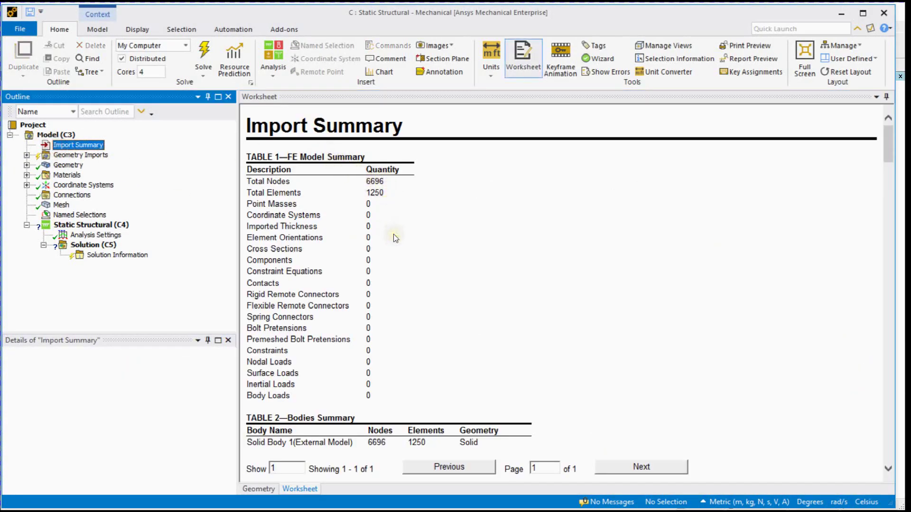
{"action": "left_click_drag", "start_coordinate": [898, 145], "coordinate": [895, 123]}
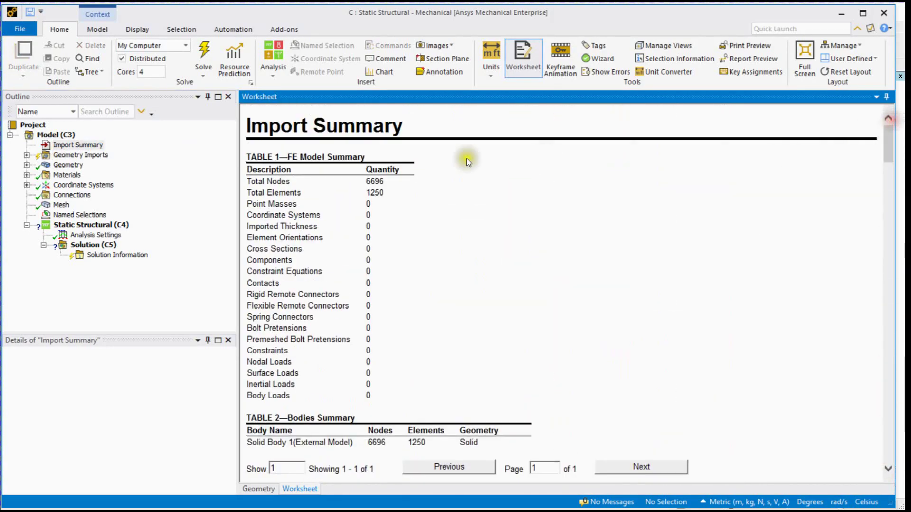
- Check Mesh statistics show 6696 nodes and 1250 elements, then select Static Structural (C4)
{"action": "left_click", "coordinate": [61, 205]}
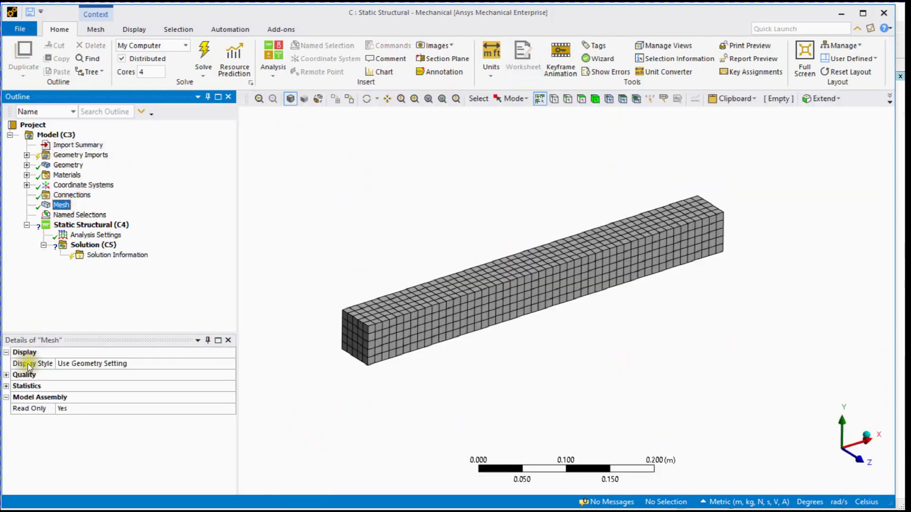
{"action": "left_click", "coordinate": [7, 386]}
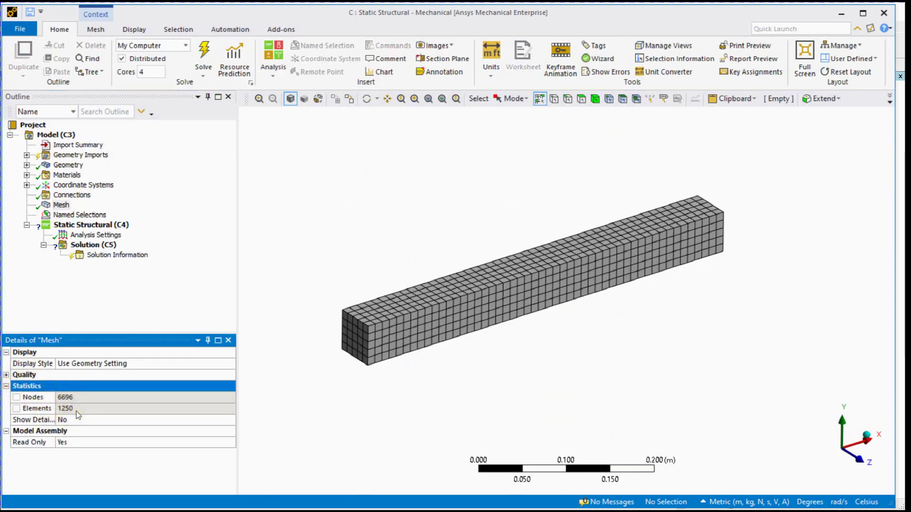
{"action": "left_click", "coordinate": [120, 223]}
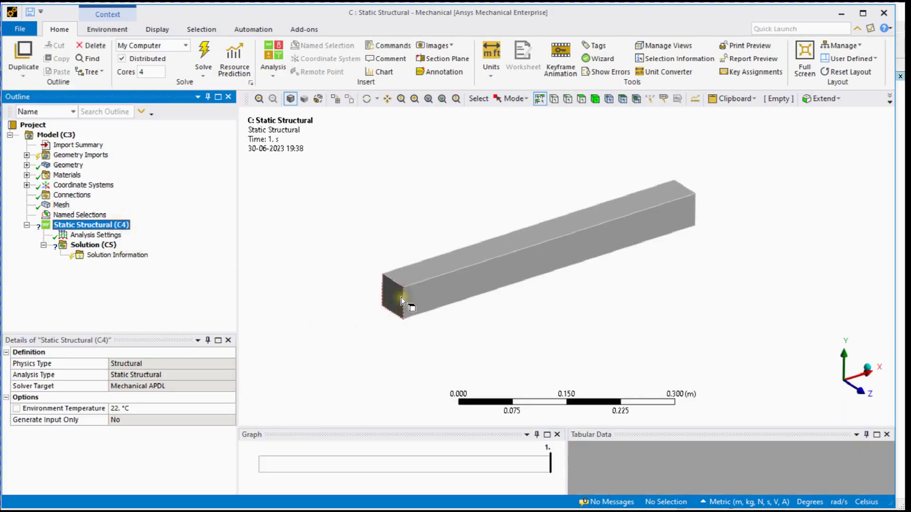
- Apply a Fixed Support to the beam's near end face
{"action": "left_click", "coordinate": [400, 297]}
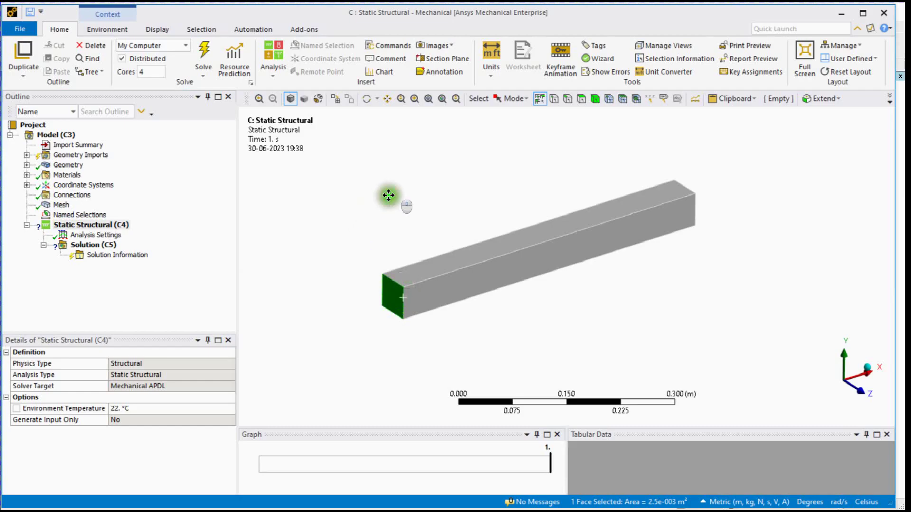
{"action": "middle_click_drag", "start_coordinate": [388, 195], "coordinate": [372, 204], "text": "ctrl"}
{"action": "left_click", "coordinate": [107, 29]}
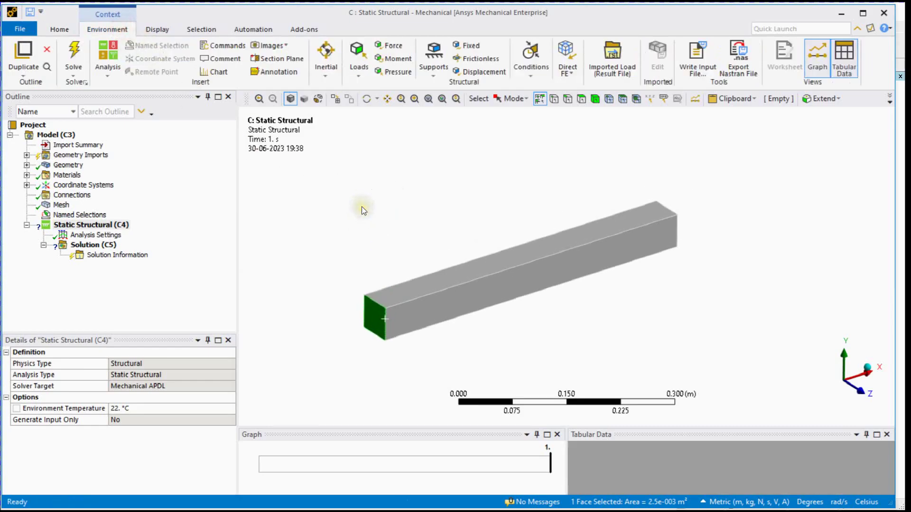
{"action": "left_click", "coordinate": [474, 42]}
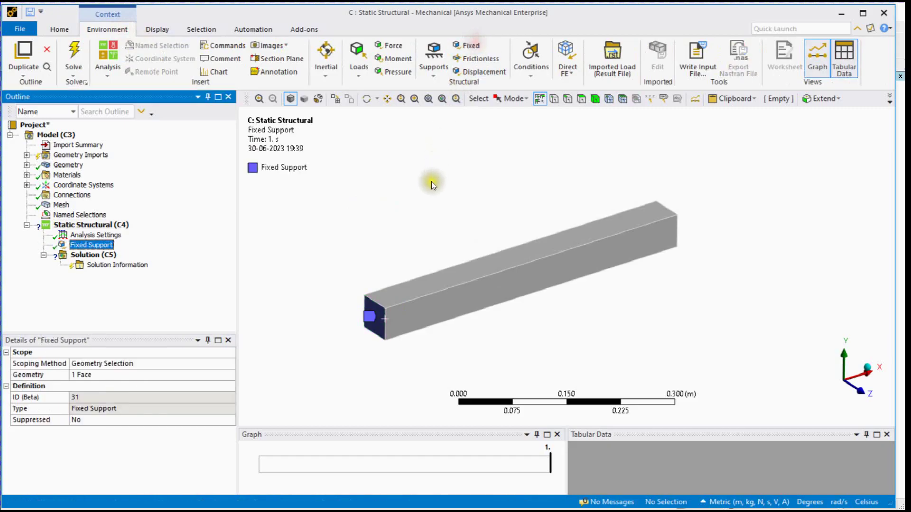
{"action": "scroll", "coordinate": [407, 249], "scroll_direction": "up", "scroll_amount": 2}
{"action": "scroll", "coordinate": [409, 249], "scroll_direction": "down", "scroll_amount": 1}
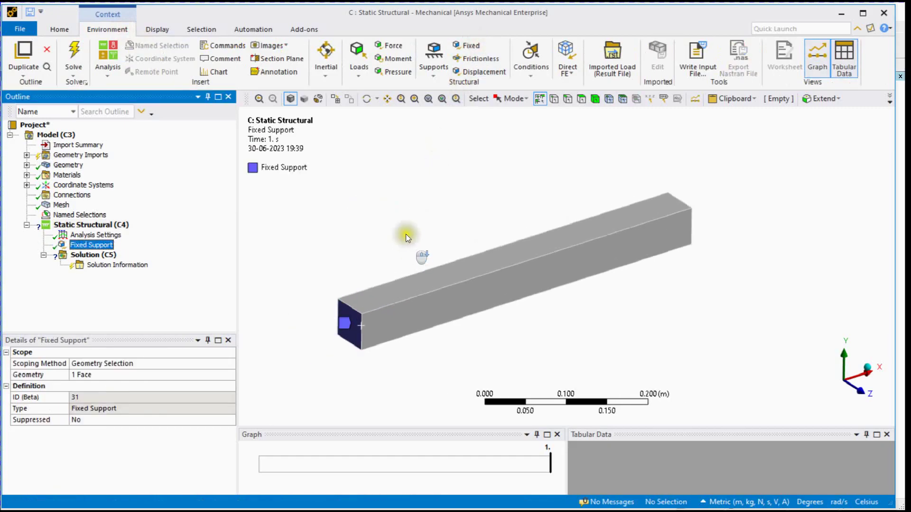
- Load the beam with Standard Earth Gravity (9.8066 m/s² along -Z) and solve the analysis
{"action": "left_click", "coordinate": [330, 72]}
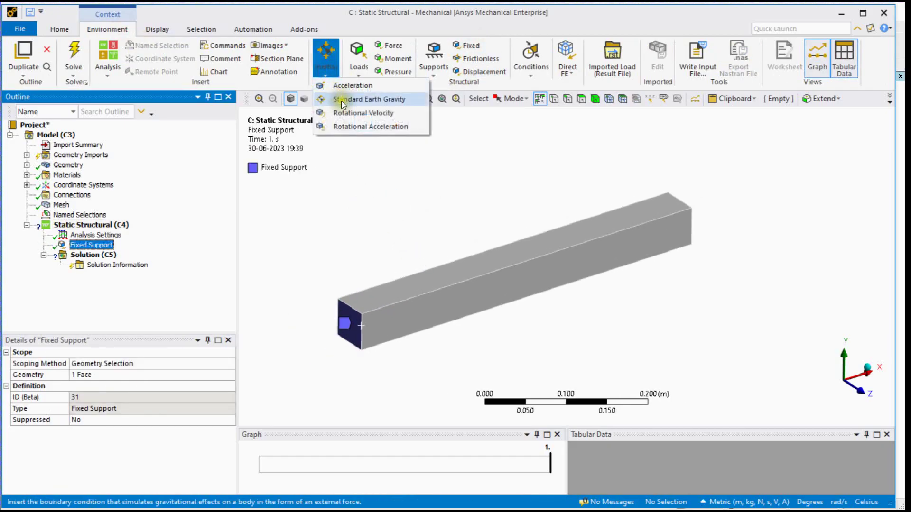
{"action": "left_click", "coordinate": [340, 99]}
{"action": "mouse_move", "coordinate": [453, 198]}
{"action": "middle_mouse_down"}
{"action": "mouse_move", "coordinate": [399, 118]}
{"action": "mouse_move", "coordinate": [514, 163]}
{"action": "mouse_move", "coordinate": [501, 185]}
{"action": "mouse_move", "coordinate": [508, 179]}
{"action": "mouse_move", "coordinate": [440, 220]}
{"action": "mouse_move", "coordinate": [457, 205]}
{"action": "mouse_move", "coordinate": [453, 211]}
{"action": "middle_mouse_up"}
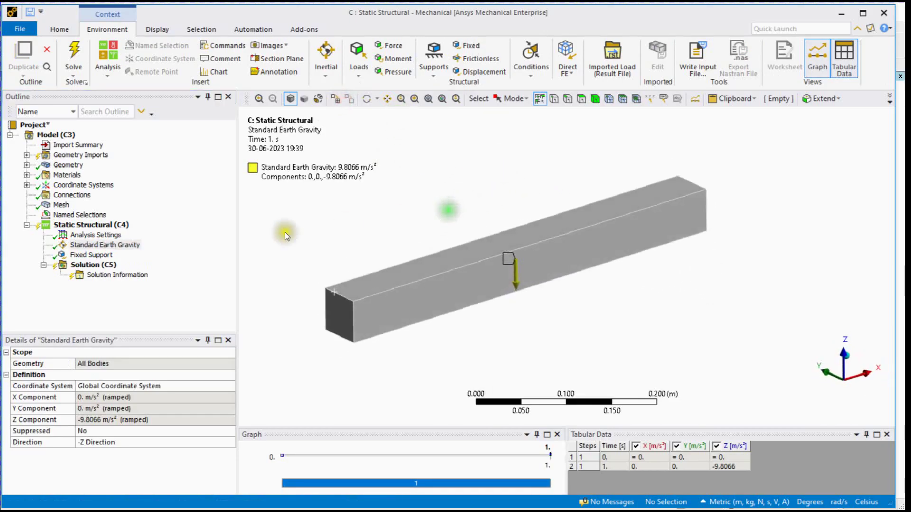
{"action": "right_click", "coordinate": [93, 266]}
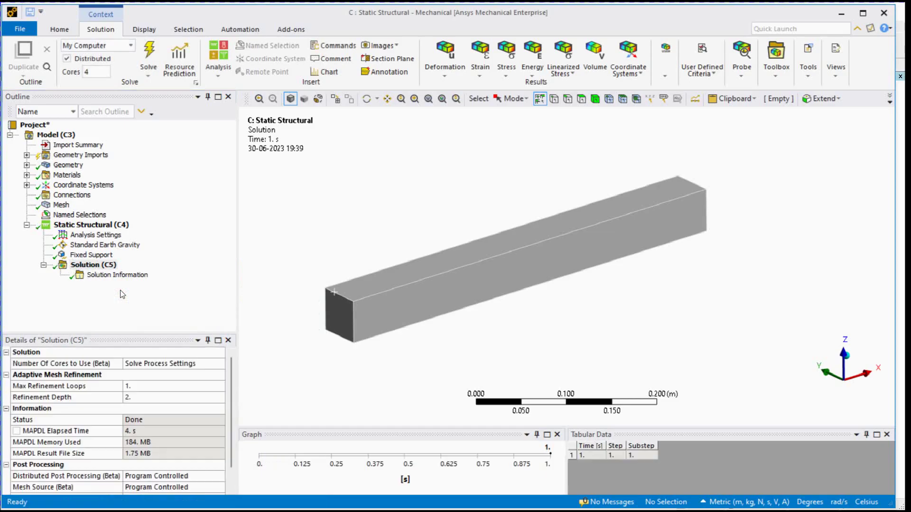
- Insert Total Deformation and Equivalent (von-Mises) Stress results under Solution
{"action": "right_click", "coordinate": [105, 266]}
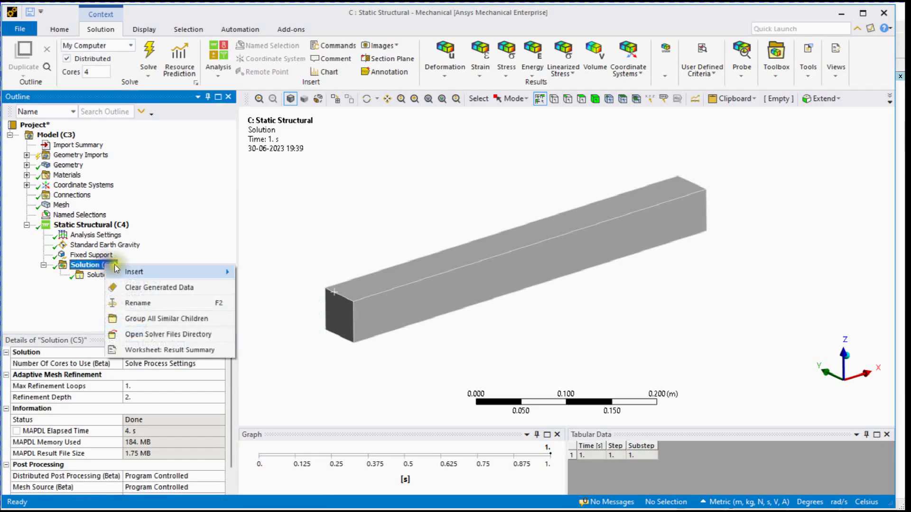
{"action": "mouse_move", "coordinate": [175, 269]}
{"action": "mouse_move", "coordinate": [297, 260]}
{"action": "left_click", "coordinate": [371, 261]}
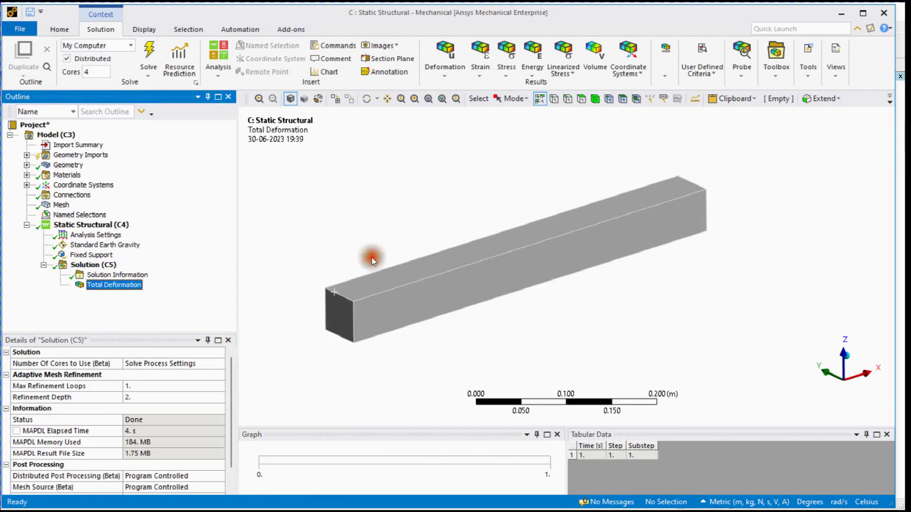
{"action": "right_click", "coordinate": [105, 266]}
{"action": "mouse_move", "coordinate": [140, 272]}
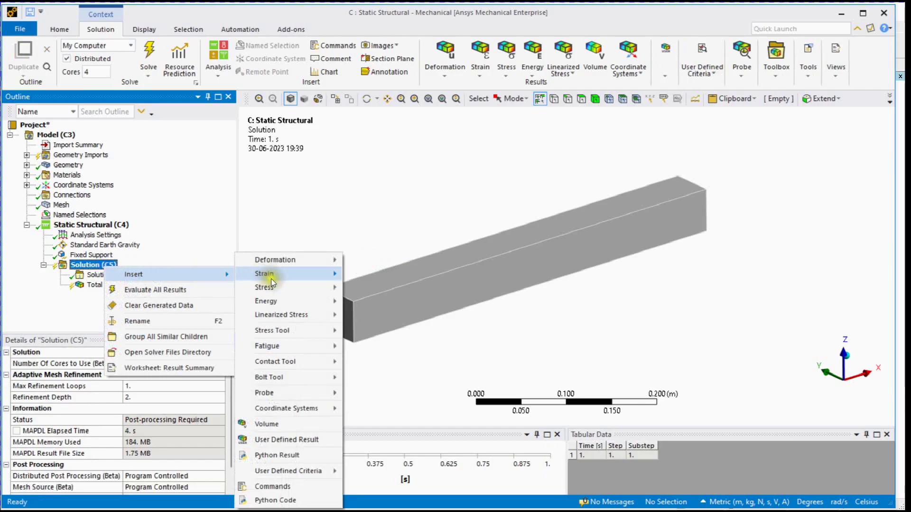
{"action": "mouse_move", "coordinate": [295, 287]}
{"action": "left_click", "coordinate": [356, 286]}
- Evaluate all results, then view and animate the von Mises stress contour (56.474 Pa to 1.2891e6 Pa)
{"action": "right_click", "coordinate": [136, 296]}
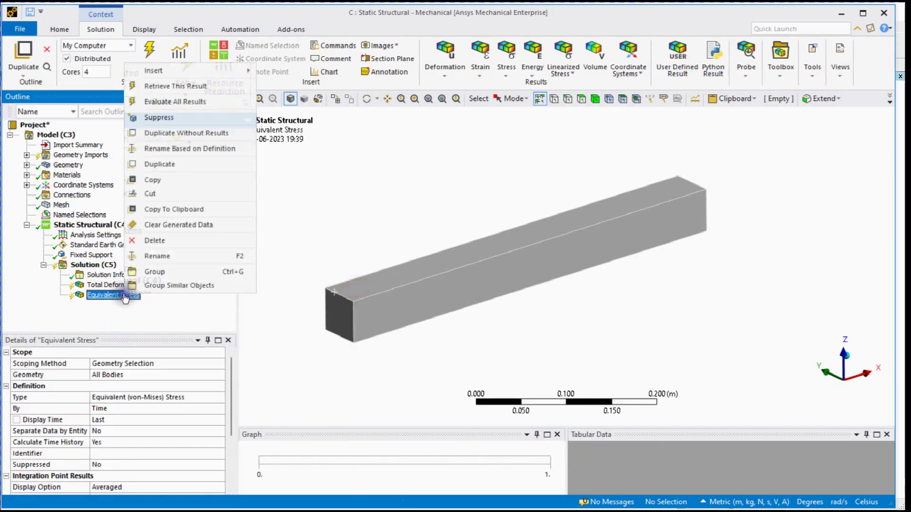
{"action": "left_click", "coordinate": [186, 102]}
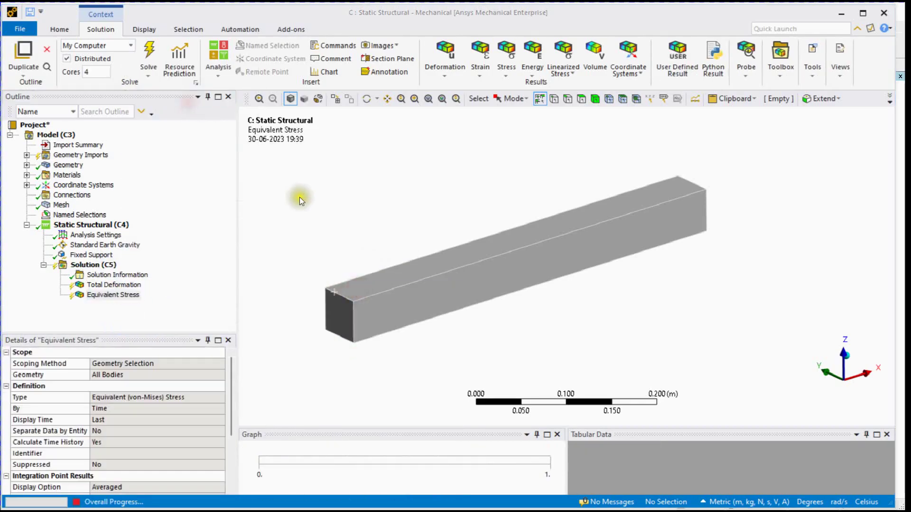
{"action": "left_click", "coordinate": [101, 267]}
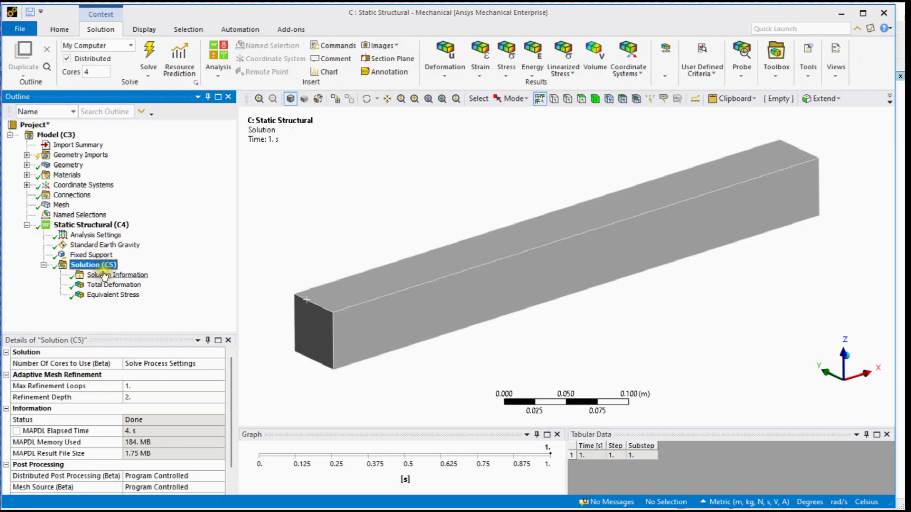
{"action": "left_click", "coordinate": [109, 295]}
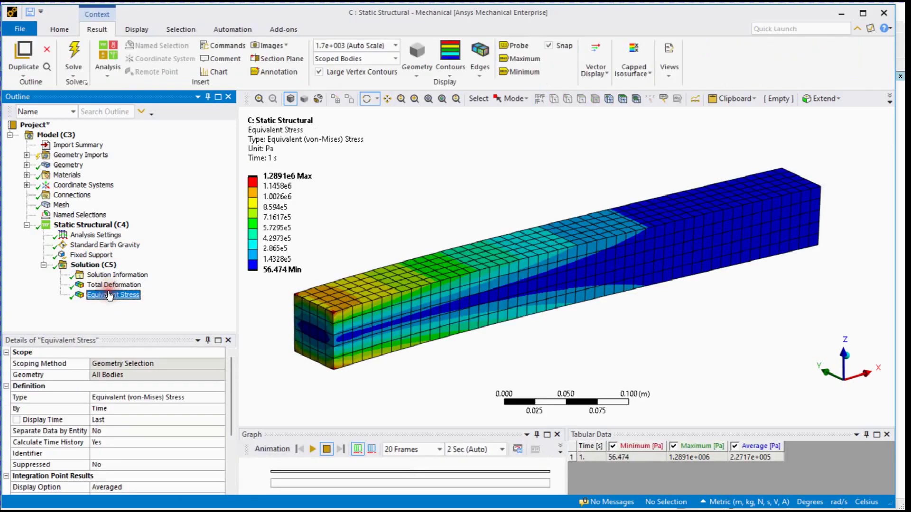
{"action": "left_click_drag", "start_coordinate": [398, 164], "coordinate": [403, 185]}
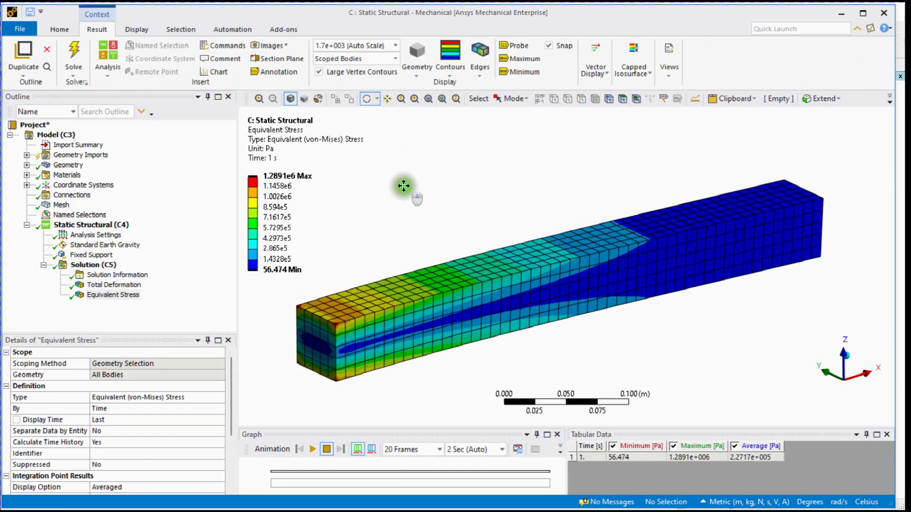
{"action": "left_click", "coordinate": [308, 448]}
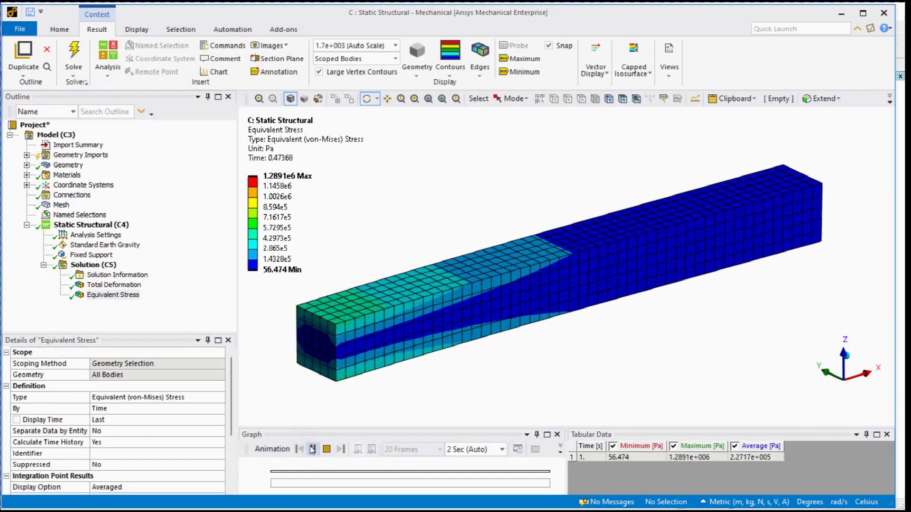
- Animate the Total Deformation (max 1.4472e-5 m) at a 5x Auto deformation scale
{"action": "left_click", "coordinate": [124, 285]}
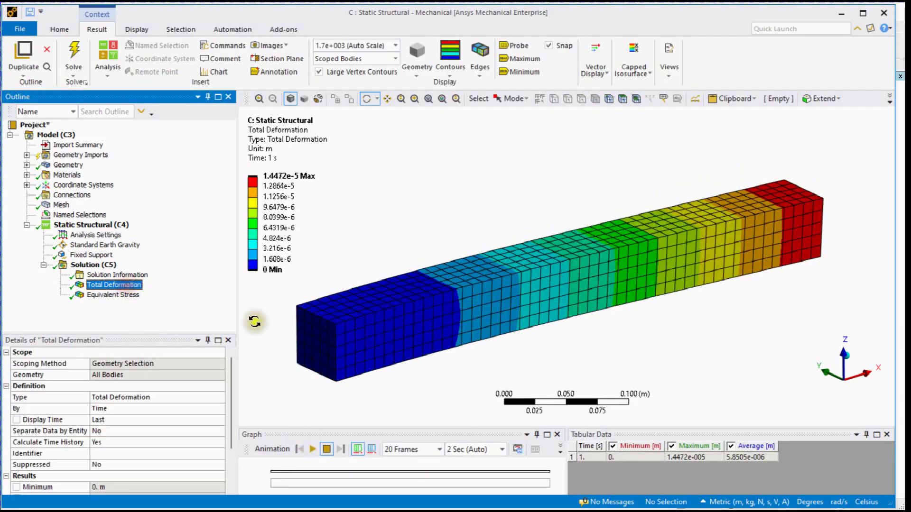
{"action": "left_click", "coordinate": [313, 449]}
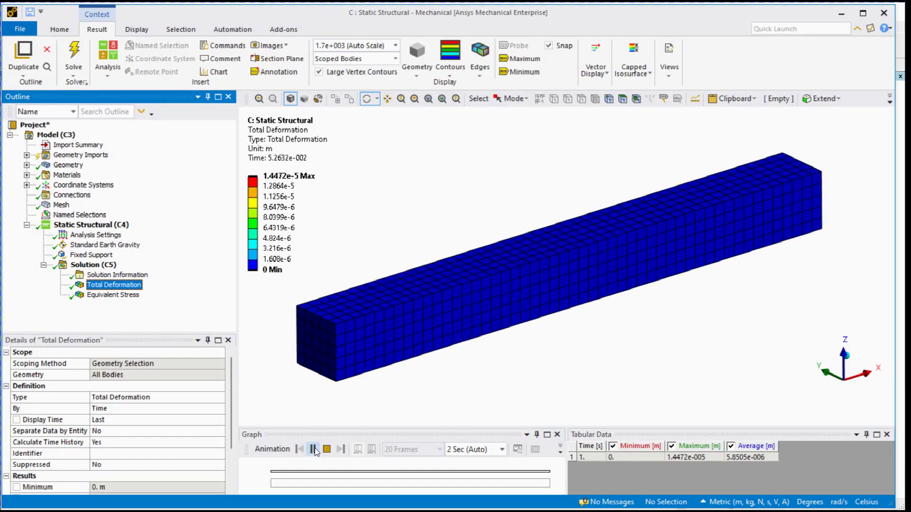
{"action": "left_click", "coordinate": [395, 45]}
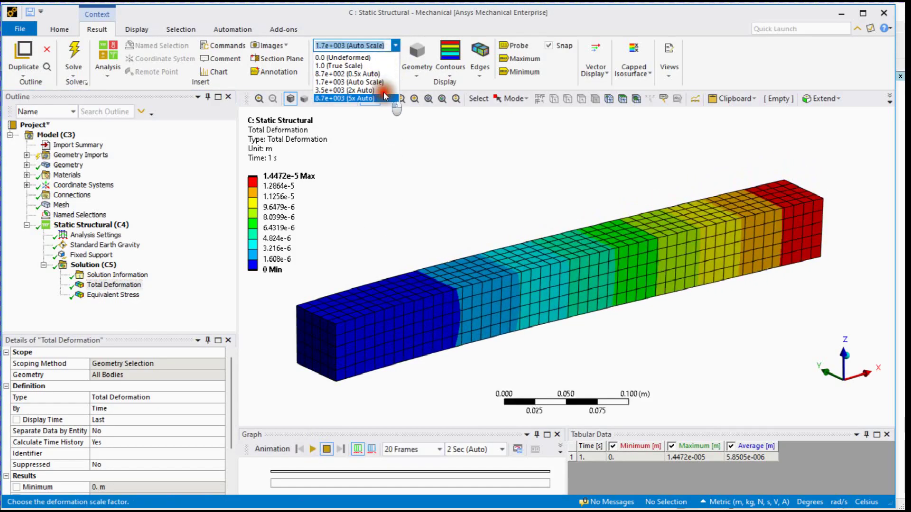
{"action": "left_click", "coordinate": [383, 90]}
{"action": "scroll", "coordinate": [445, 233], "scroll_direction": "down", "scroll_amount": 2}
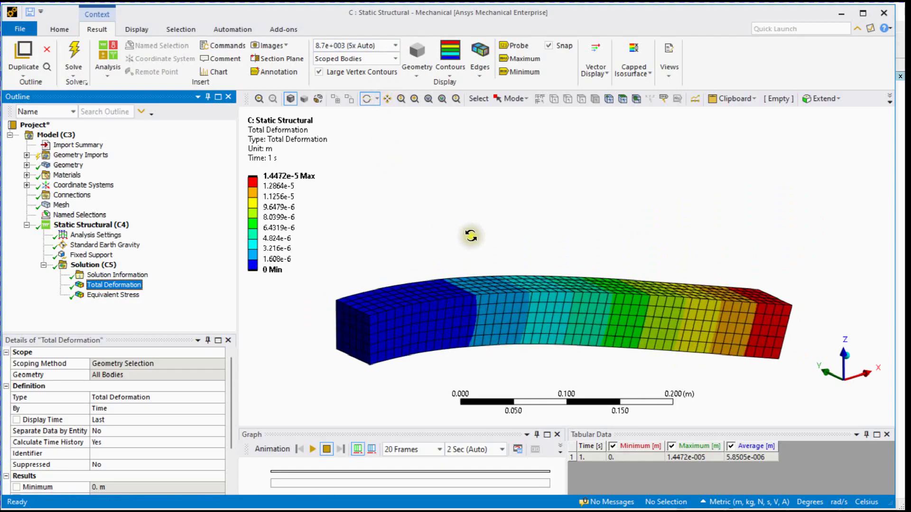
{"action": "left_click_drag", "start_coordinate": [471, 236], "coordinate": [477, 190]}
{"action": "left_click", "coordinate": [316, 449]}
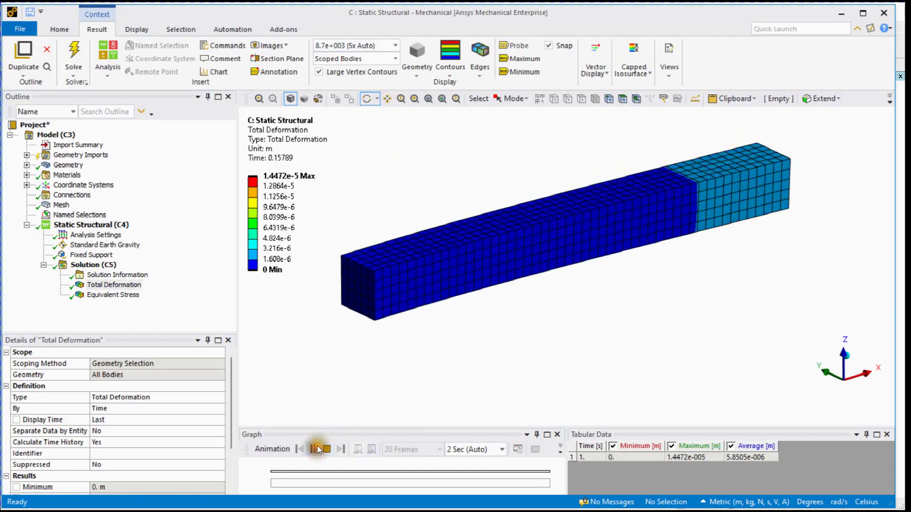